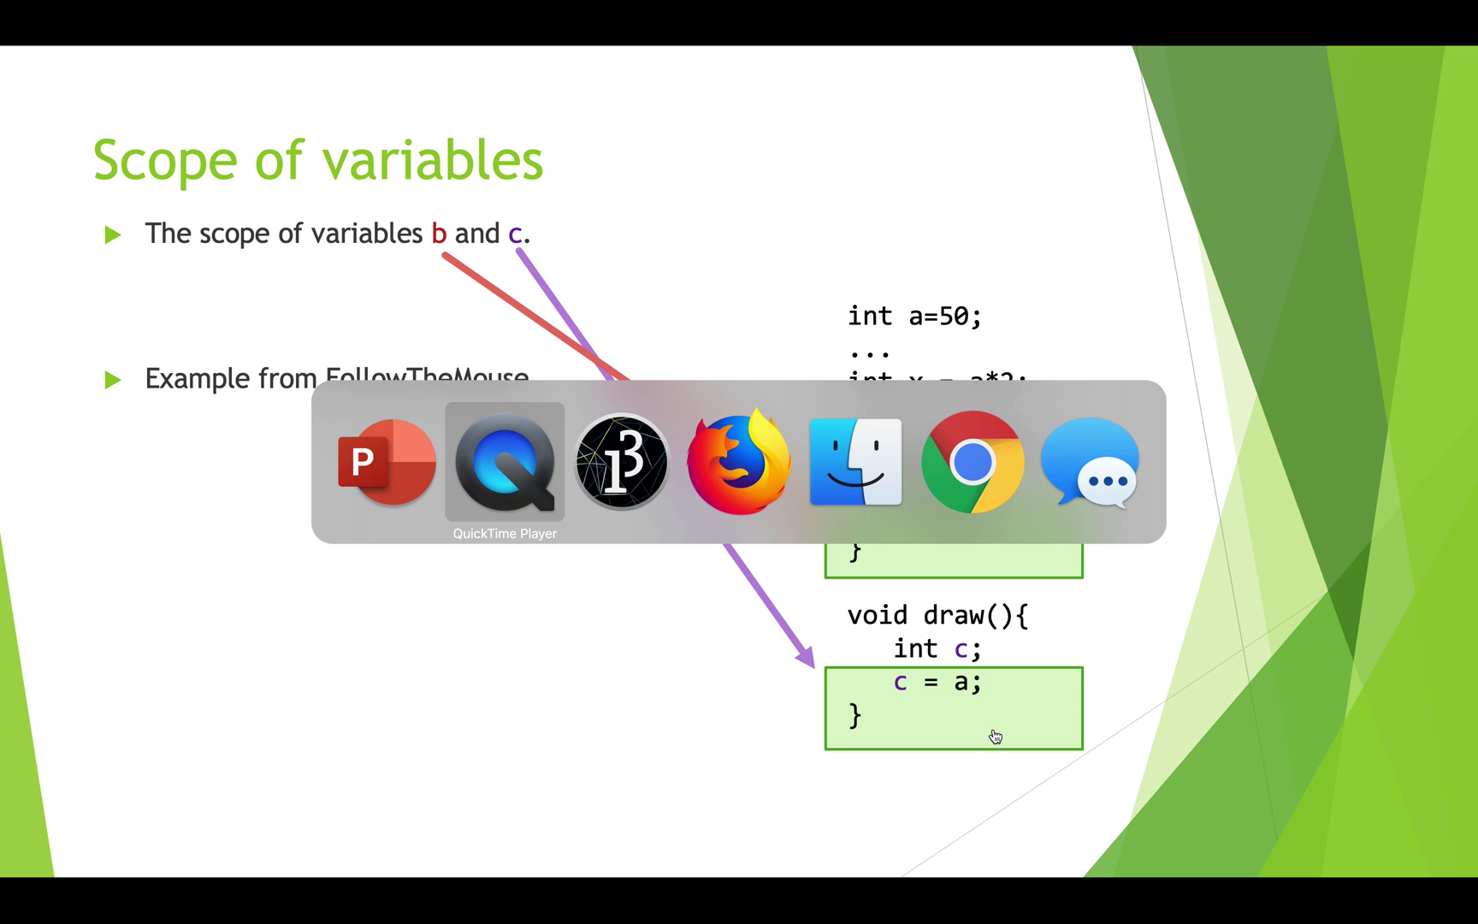
pyautogui.press('super+Tab')
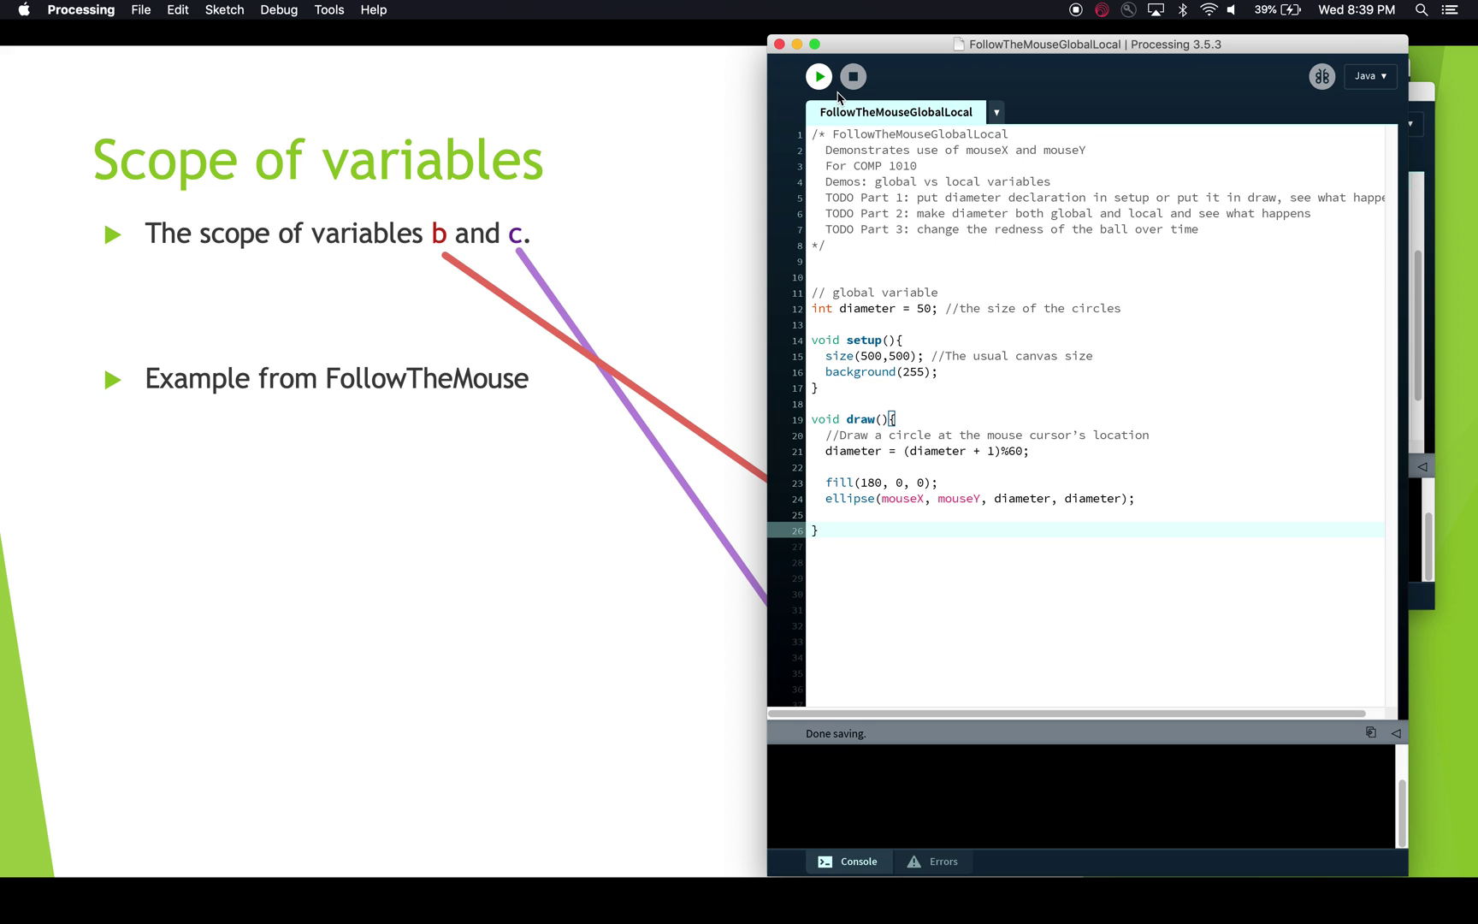
# Step: Run FollowTheMouseGlobalLocal to watch the growing red circle trail, then close its window
pyautogui.click(819, 77)
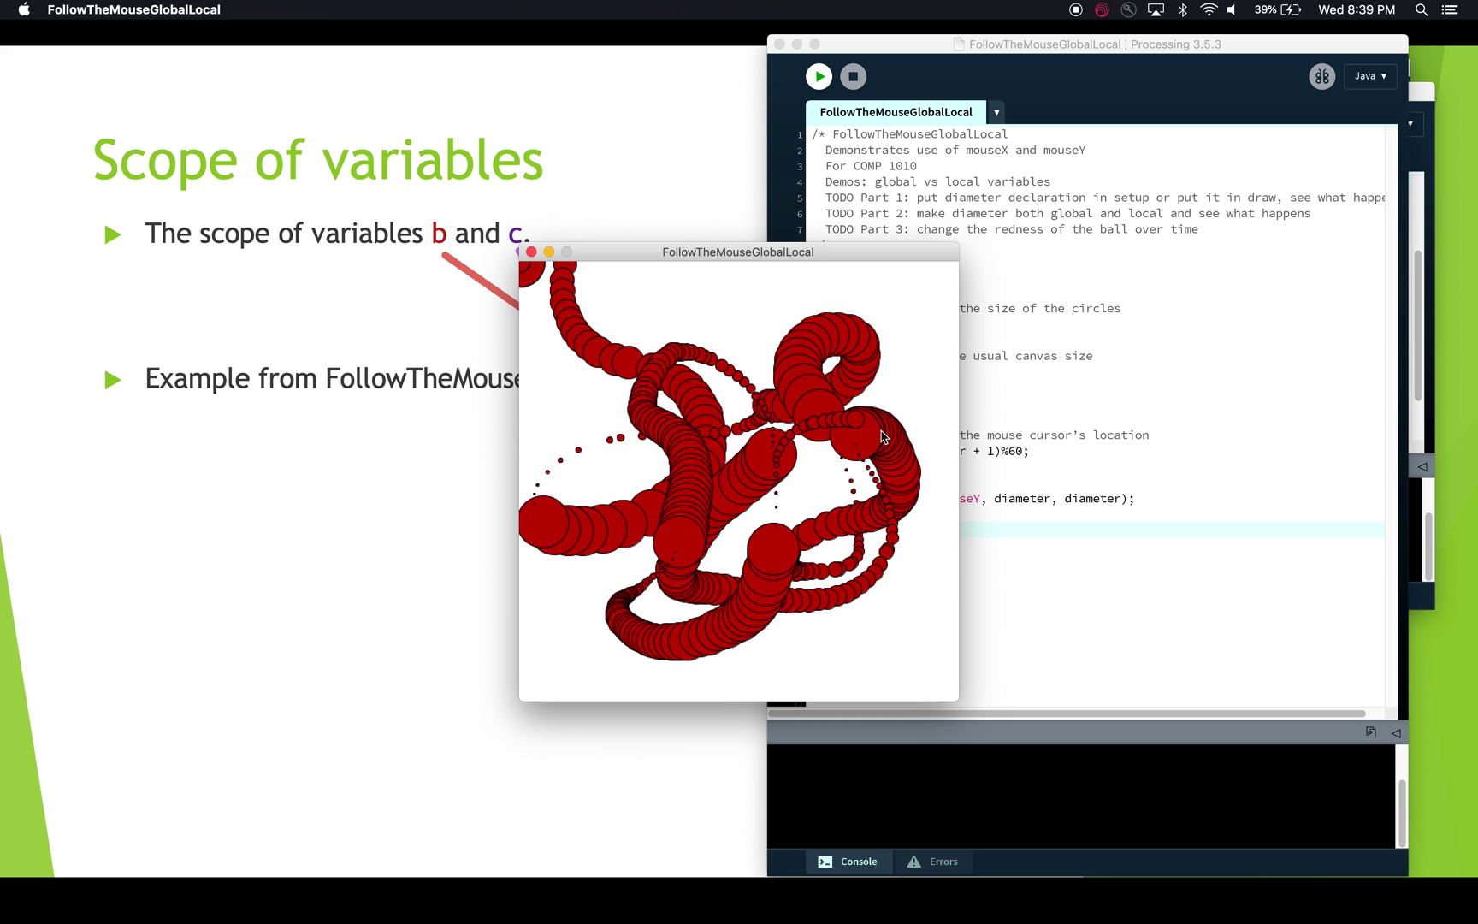
pyautogui.click(530, 252)
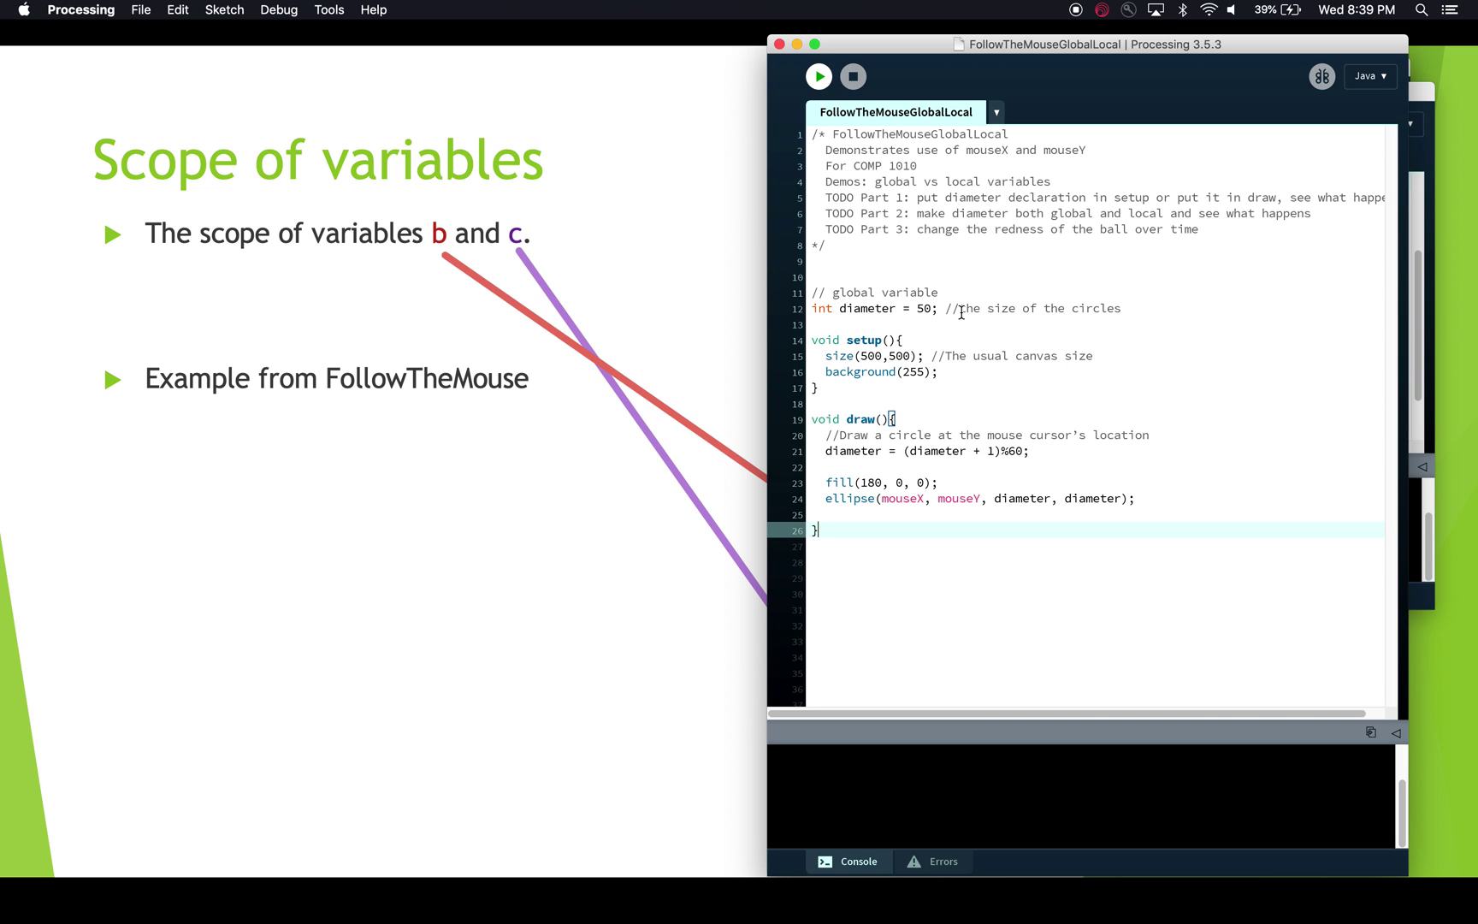
# Step: Comment out the global diameter, declare 'int diameter = 50;' inside draw(), and run the sketch
pyautogui.click(813, 308)
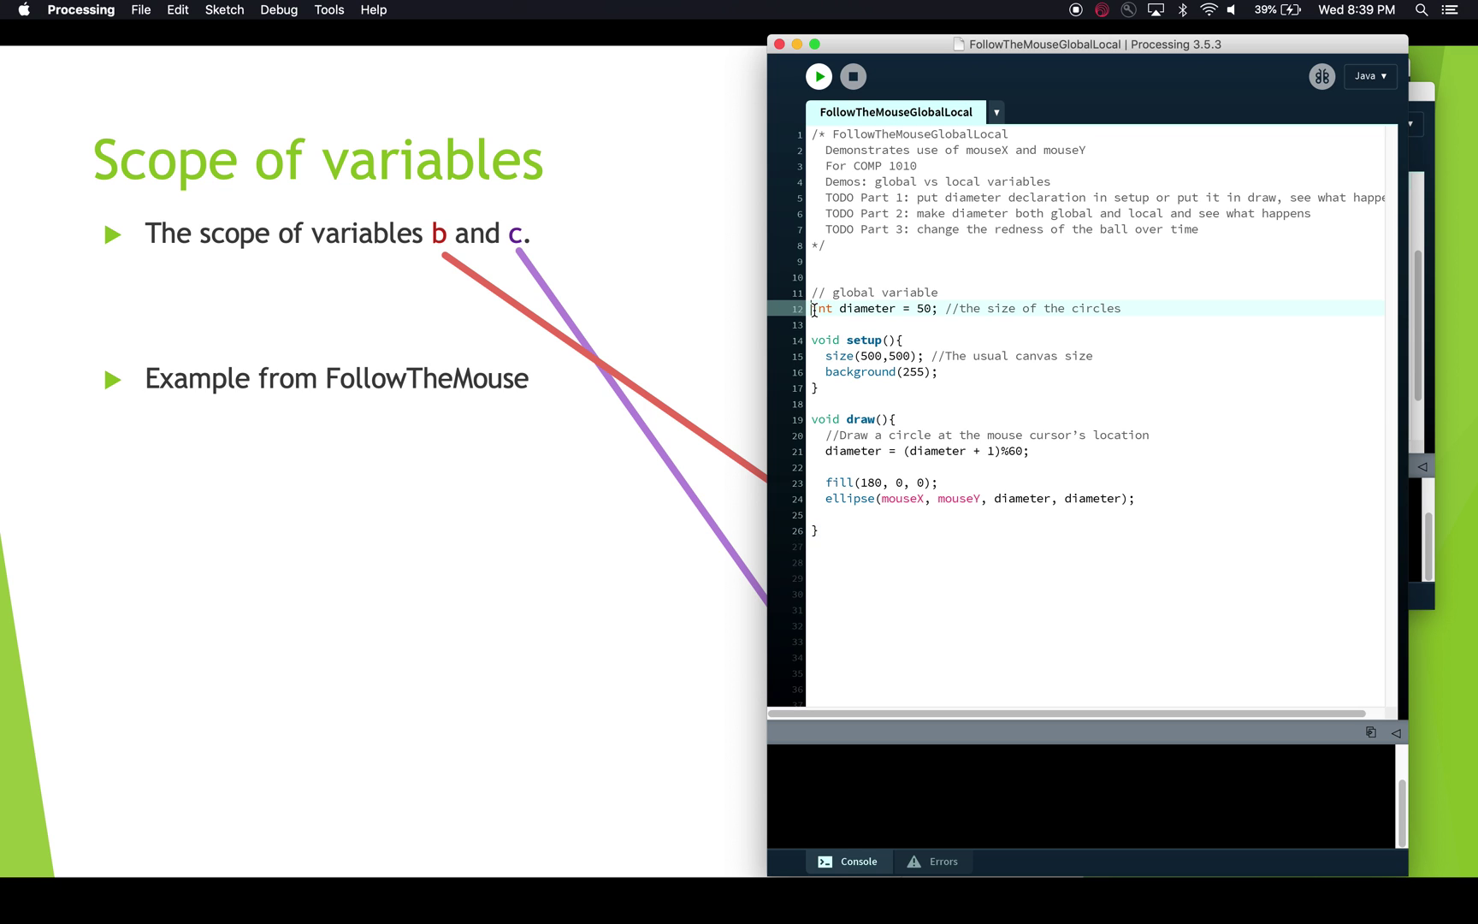
pyautogui.write('//')
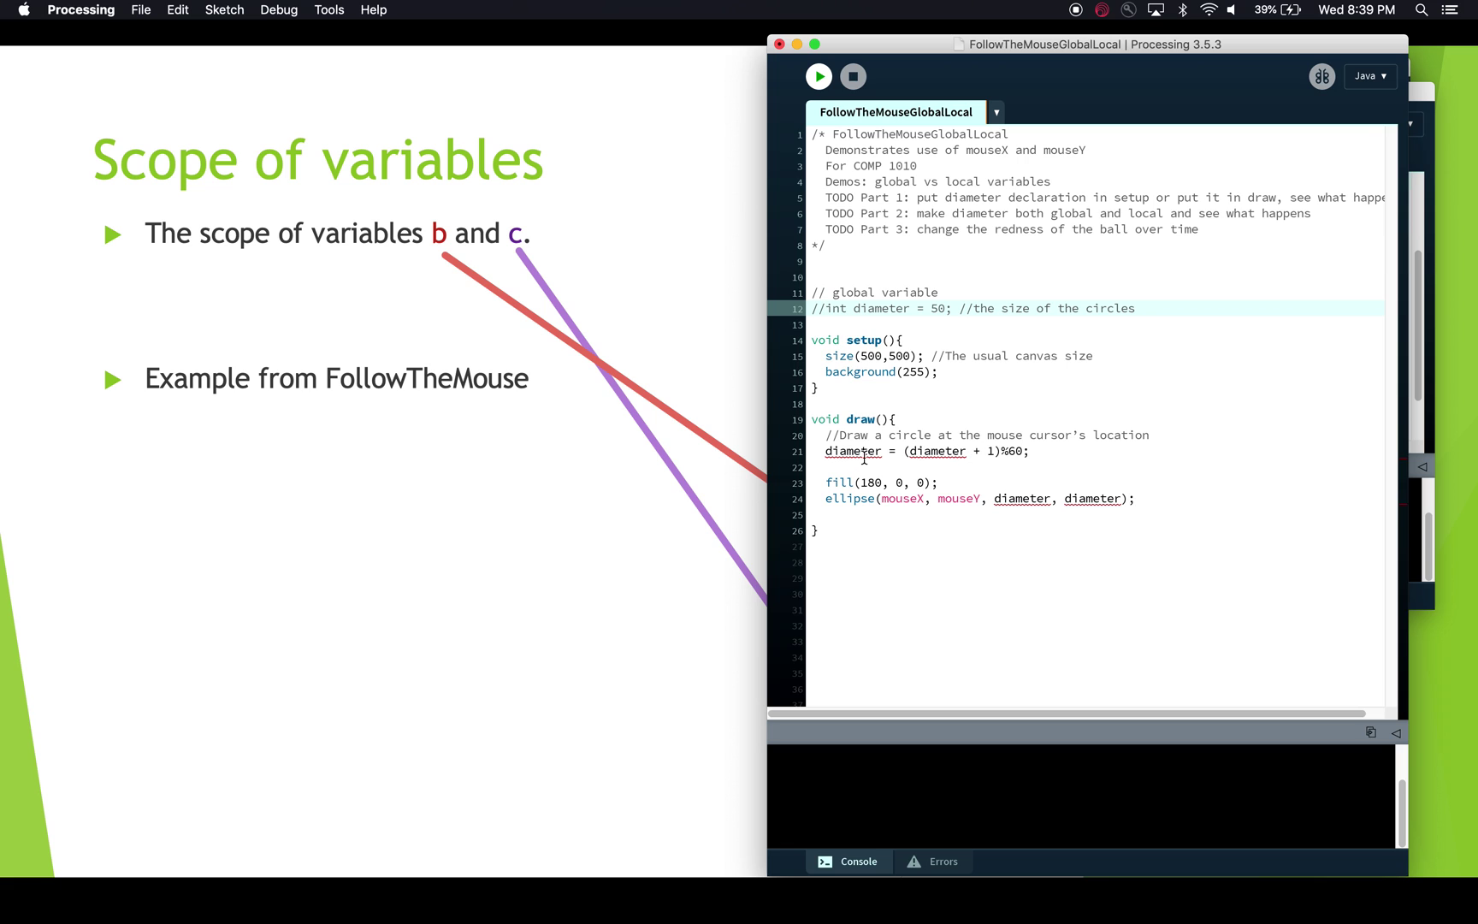
pyautogui.click(904, 420)
pyautogui.press('Return')
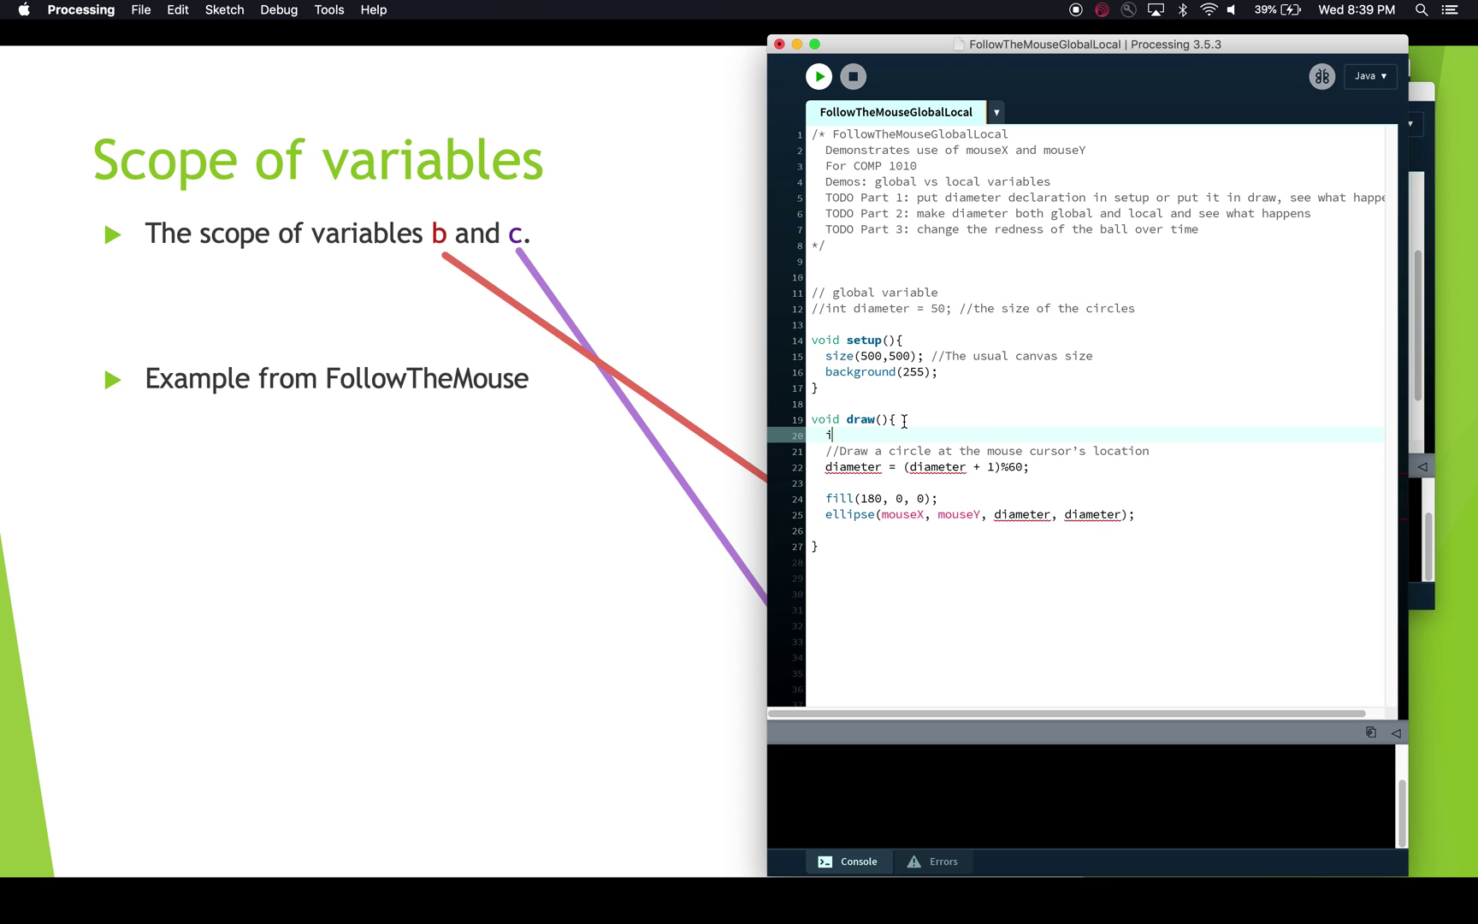
pyautogui.write('int diame')
pyautogui.write('ter = 5')
pyautogui.write('0;')
pyautogui.click(903, 420)
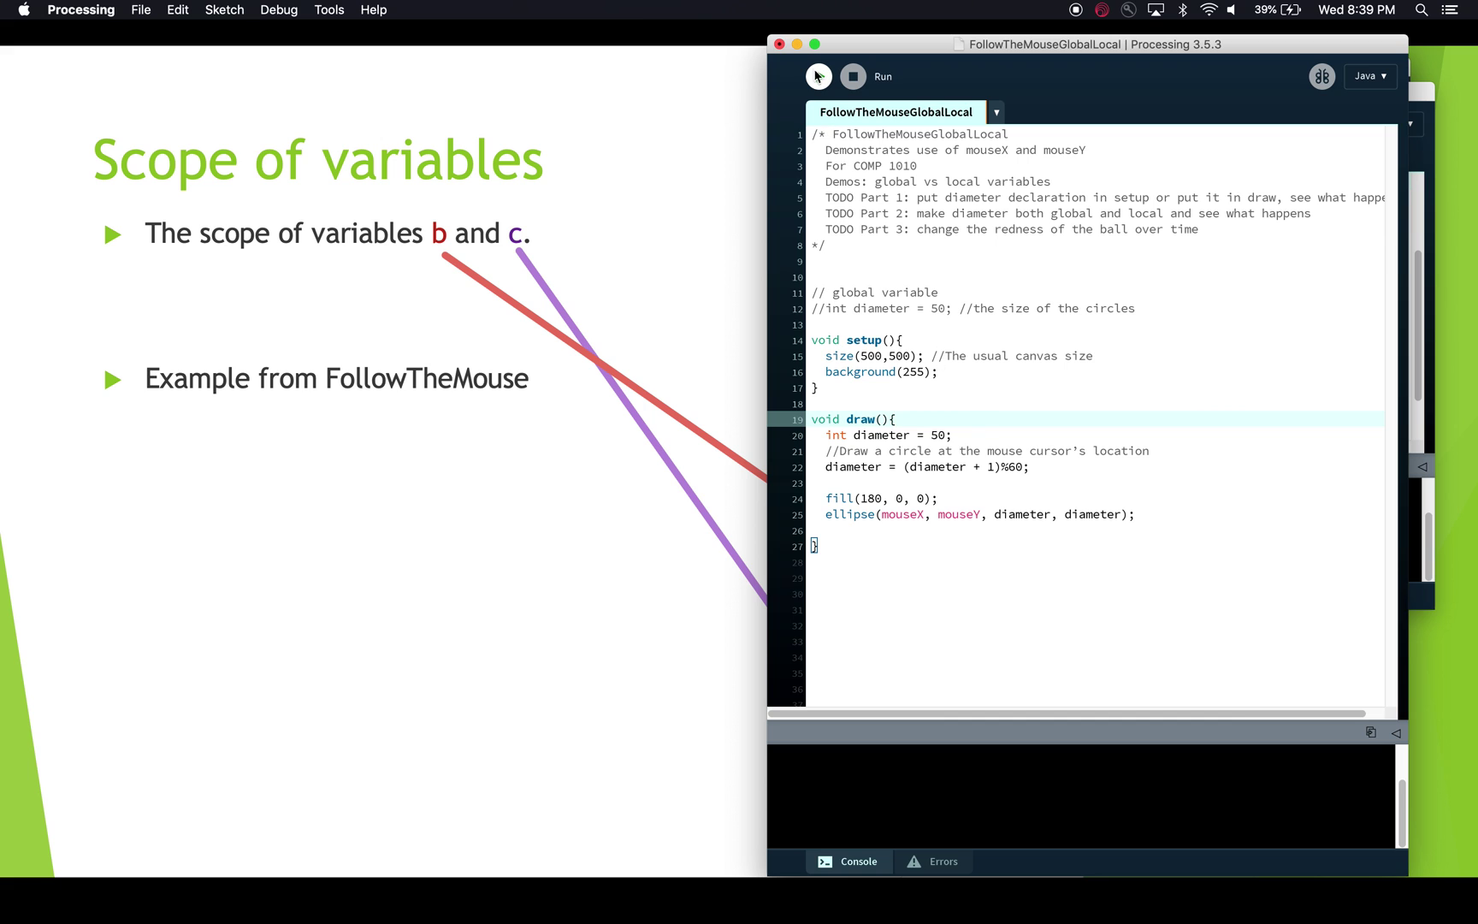
pyautogui.click(819, 76)
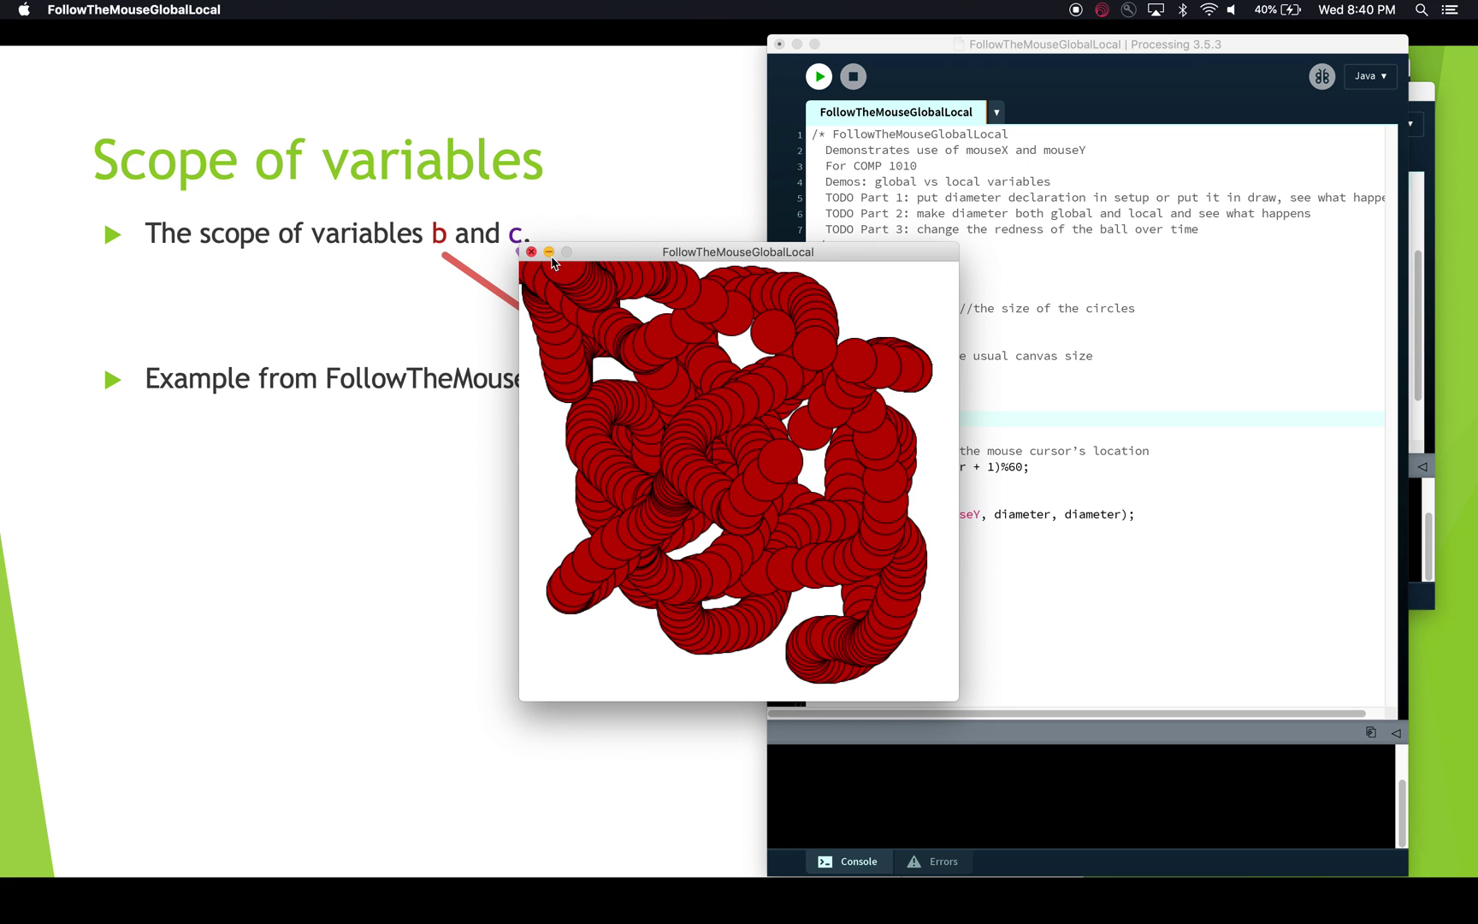
# Step: Move the sketch window left and select the local diameter declaration on line 20
pyautogui.moveTo(638, 256); pyautogui.dragTo(389, 284)
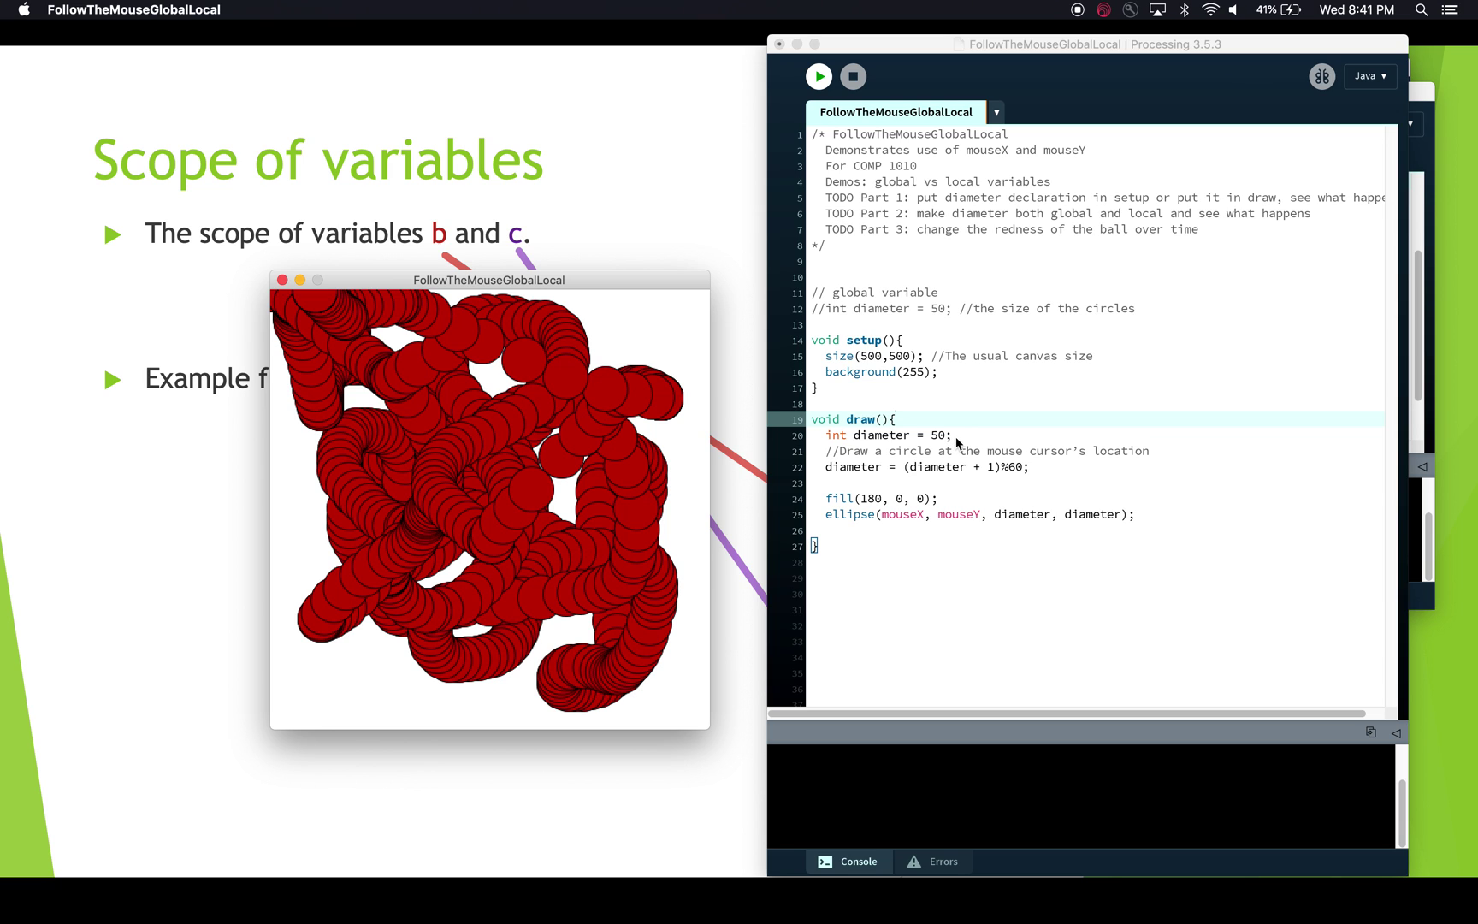
pyautogui.moveTo(958, 443); pyautogui.dragTo(804, 437)
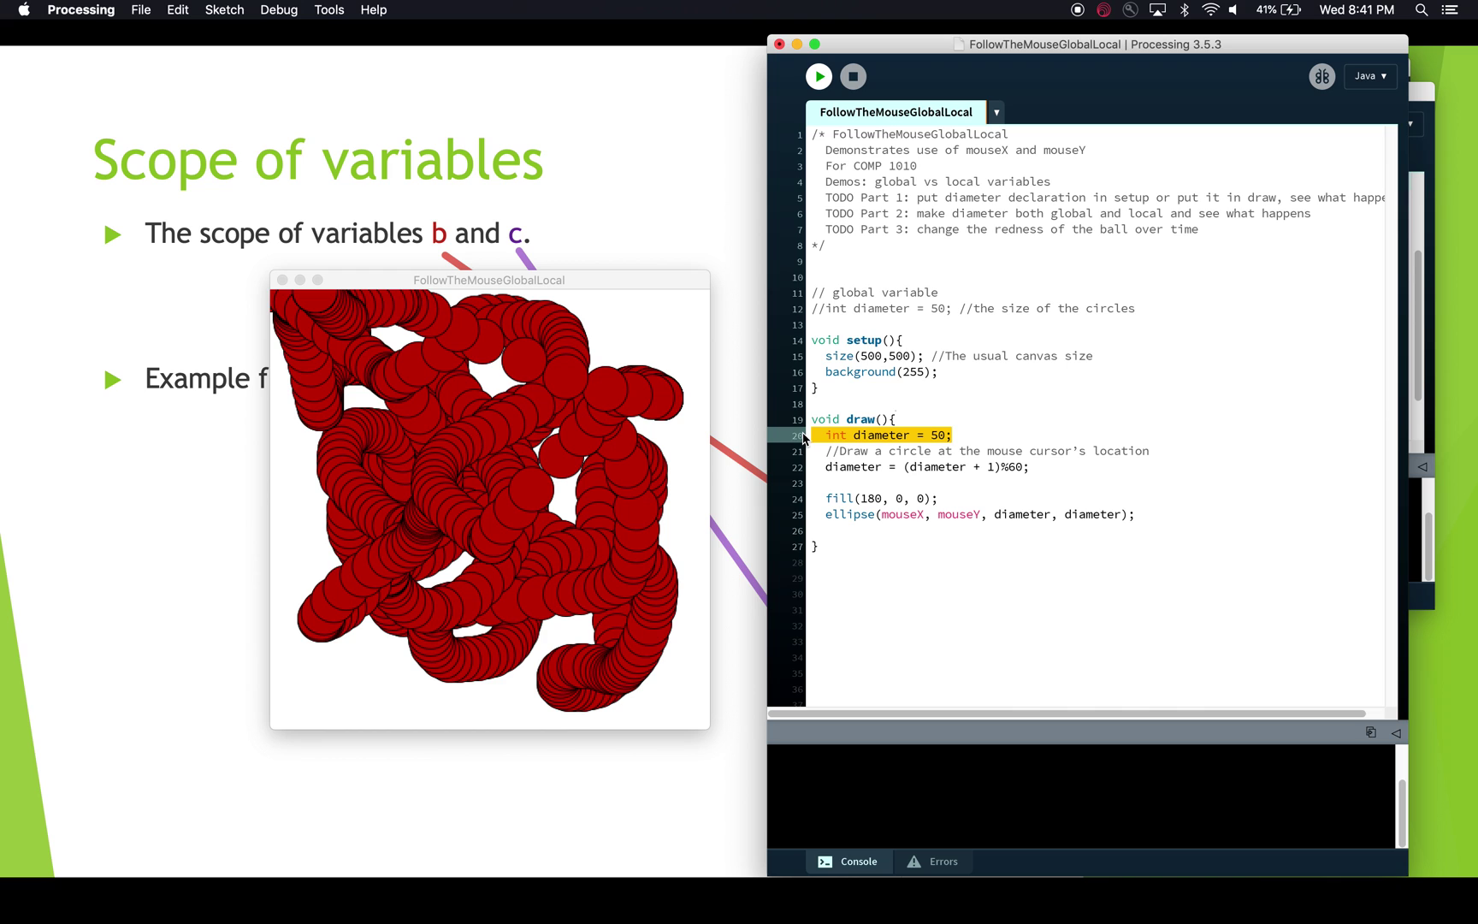
# Step: Delete the local declaration and restore the global 'int diameter;' without '= 50'
pyautogui.press('BackSpace')
pyautogui.click(818, 308)
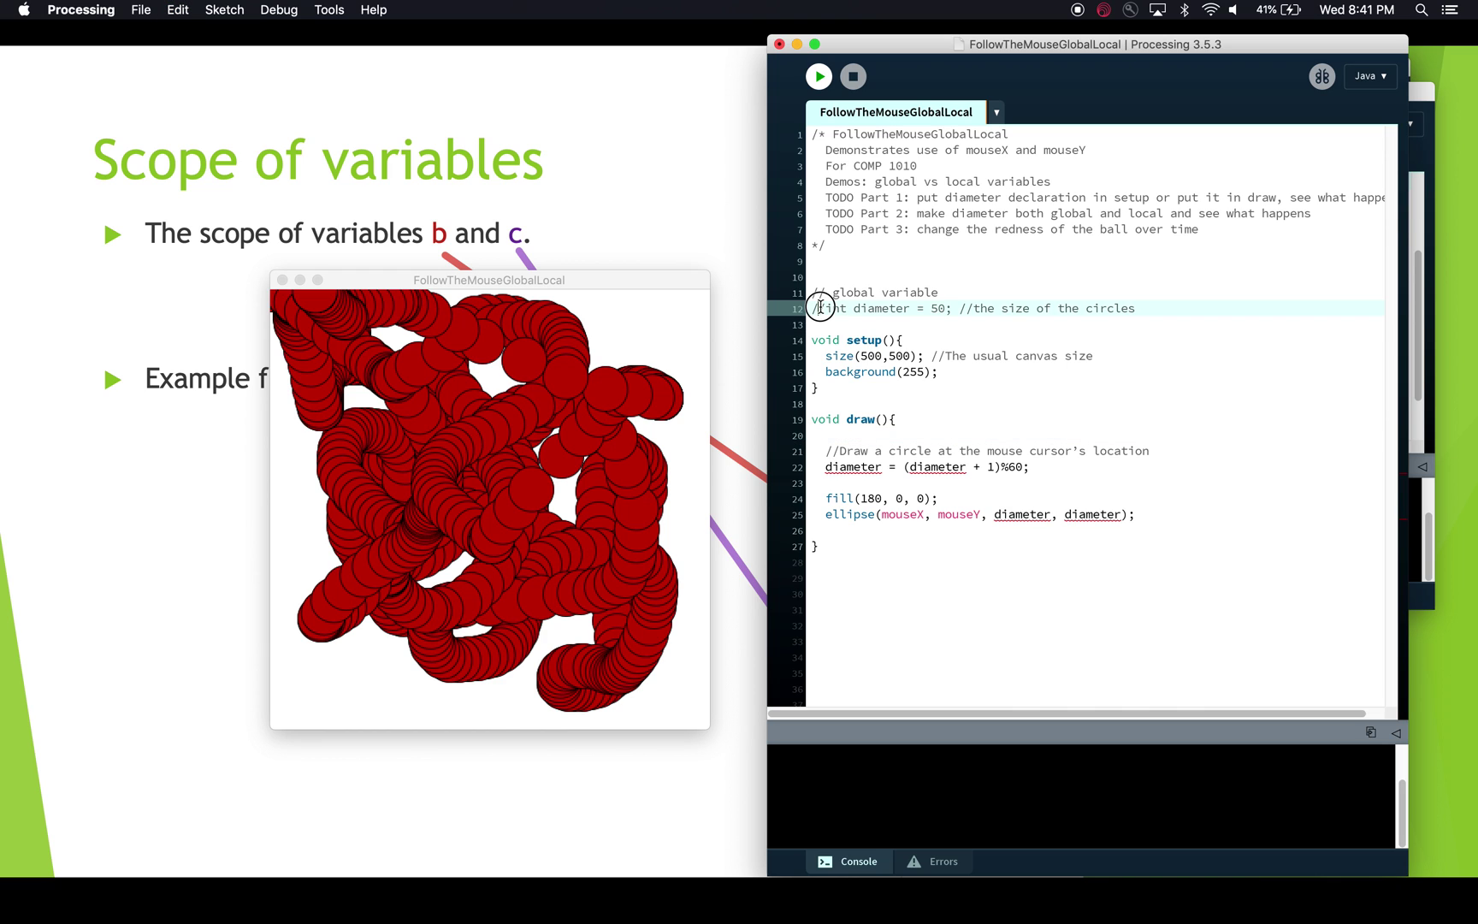
pyautogui.press('BackSpace')
pyautogui.press('BackSpace')
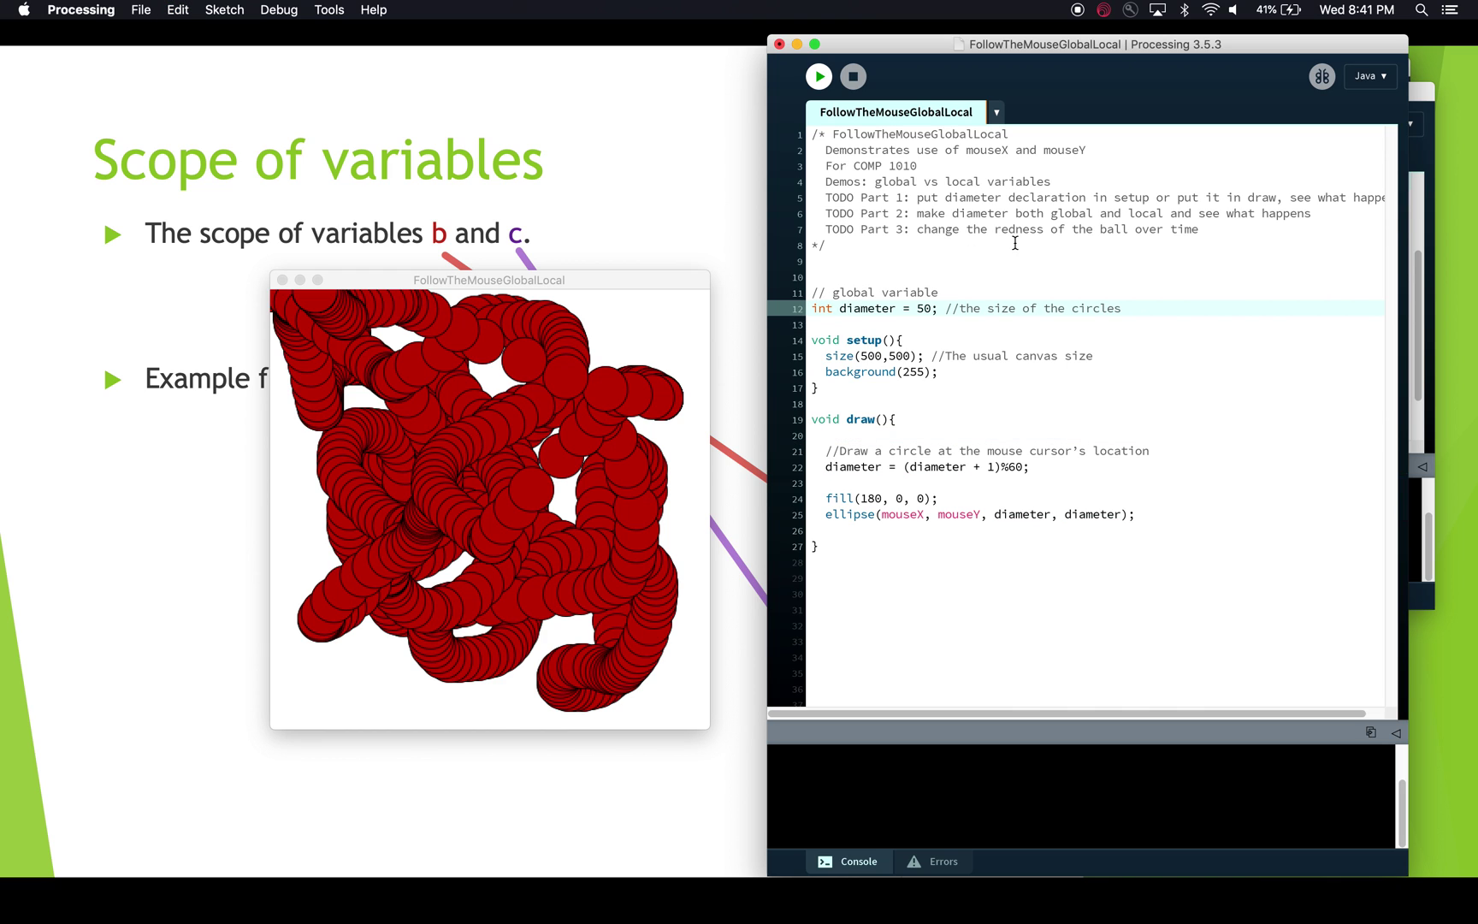
pyautogui.click(1015, 269)
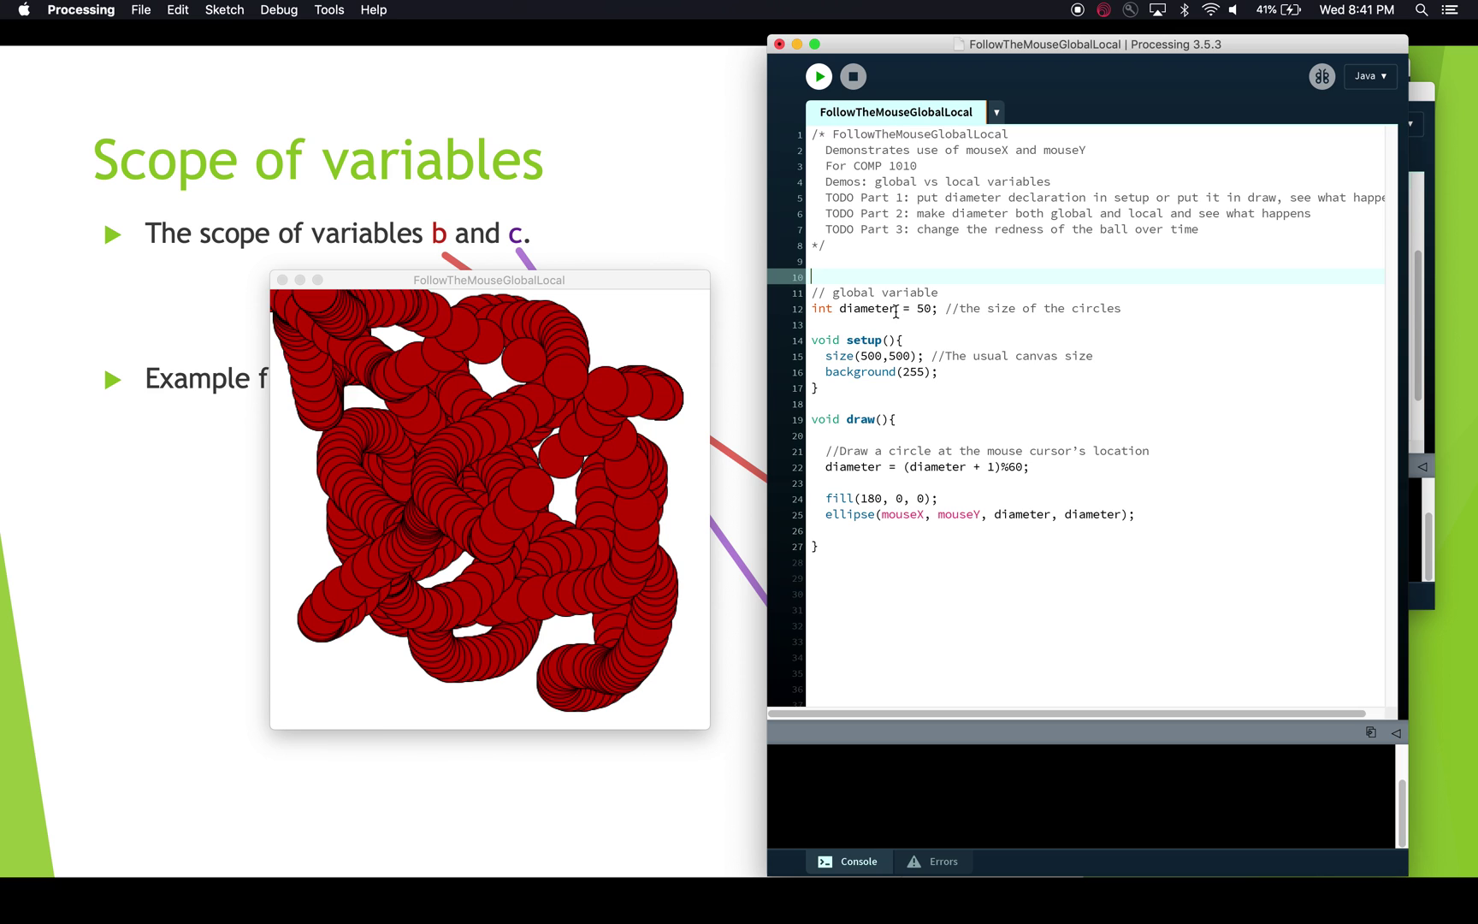
pyautogui.moveTo(903, 308); pyautogui.dragTo(933, 310)
pyautogui.press('BackSpace')
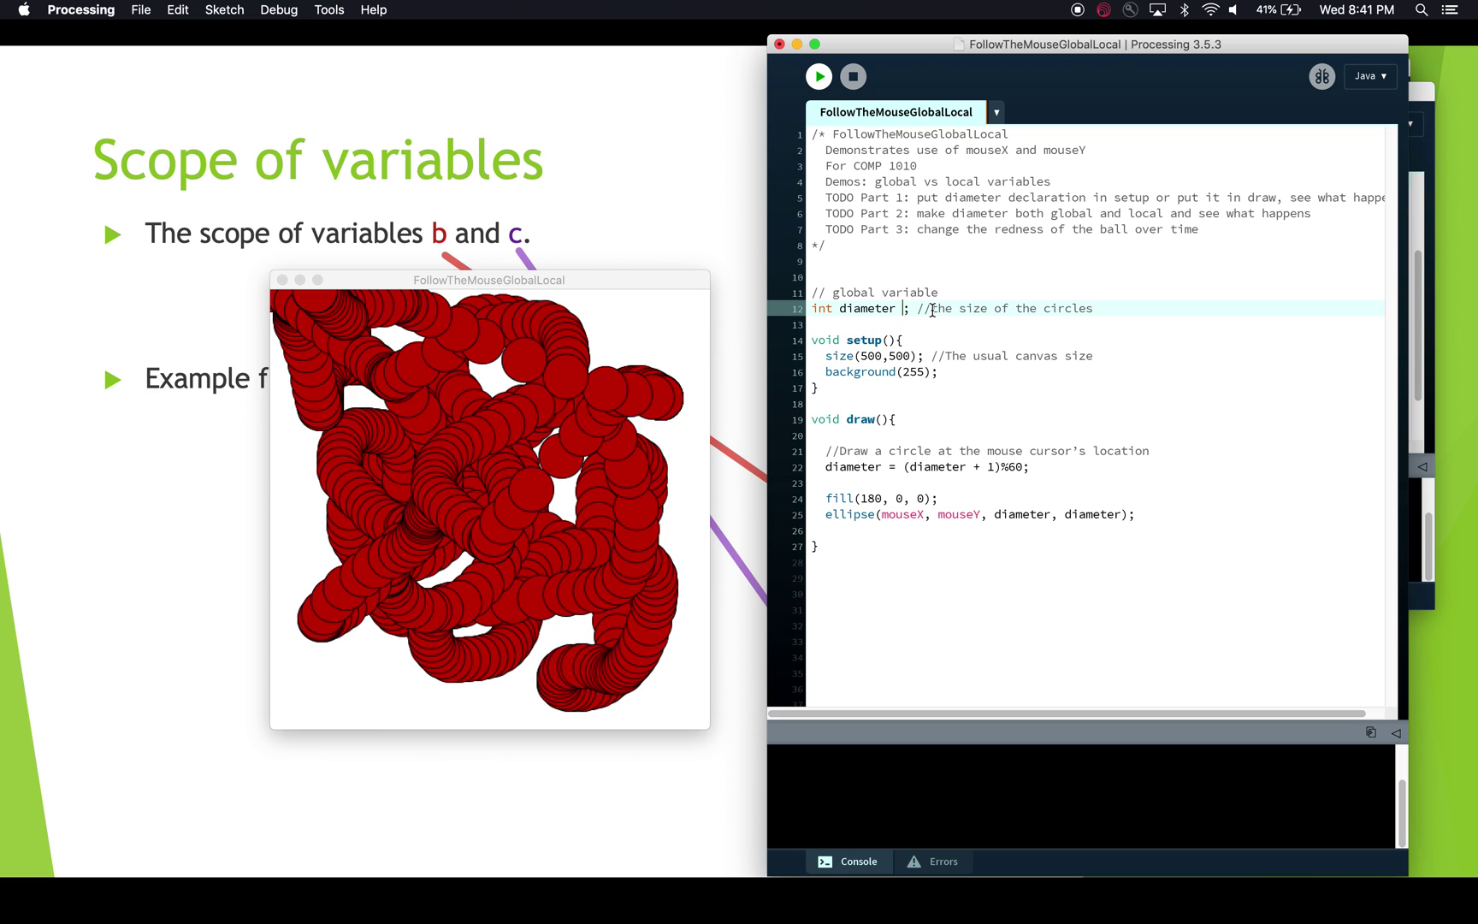
pyautogui.press('BackSpace')
# Step: Add 'diameter = 50;' in setup() and rerun the sketch
pyautogui.click(938, 387)
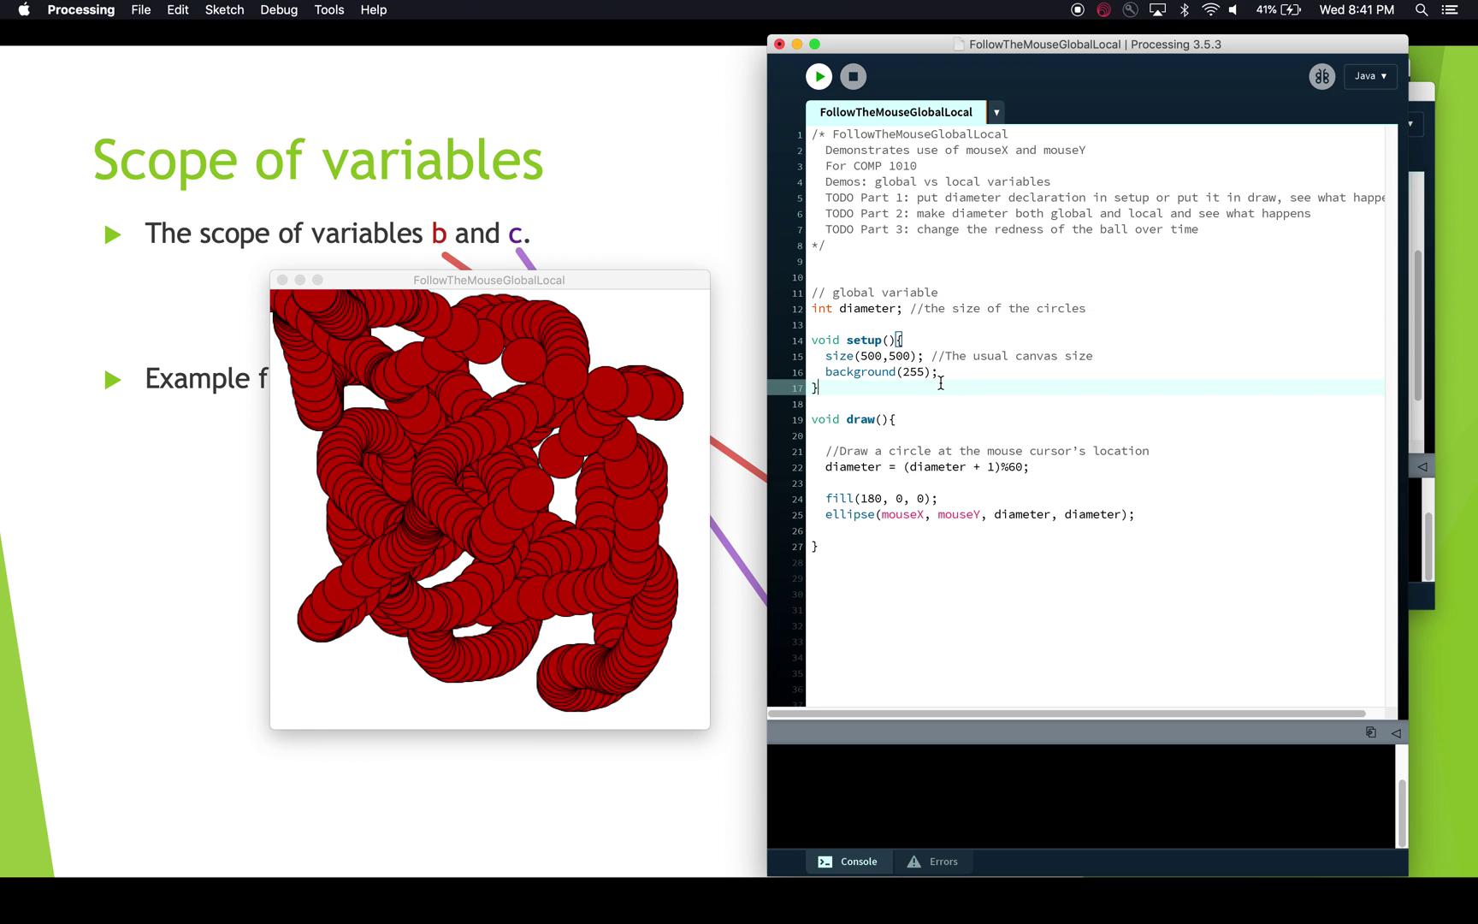
pyautogui.press('Return')
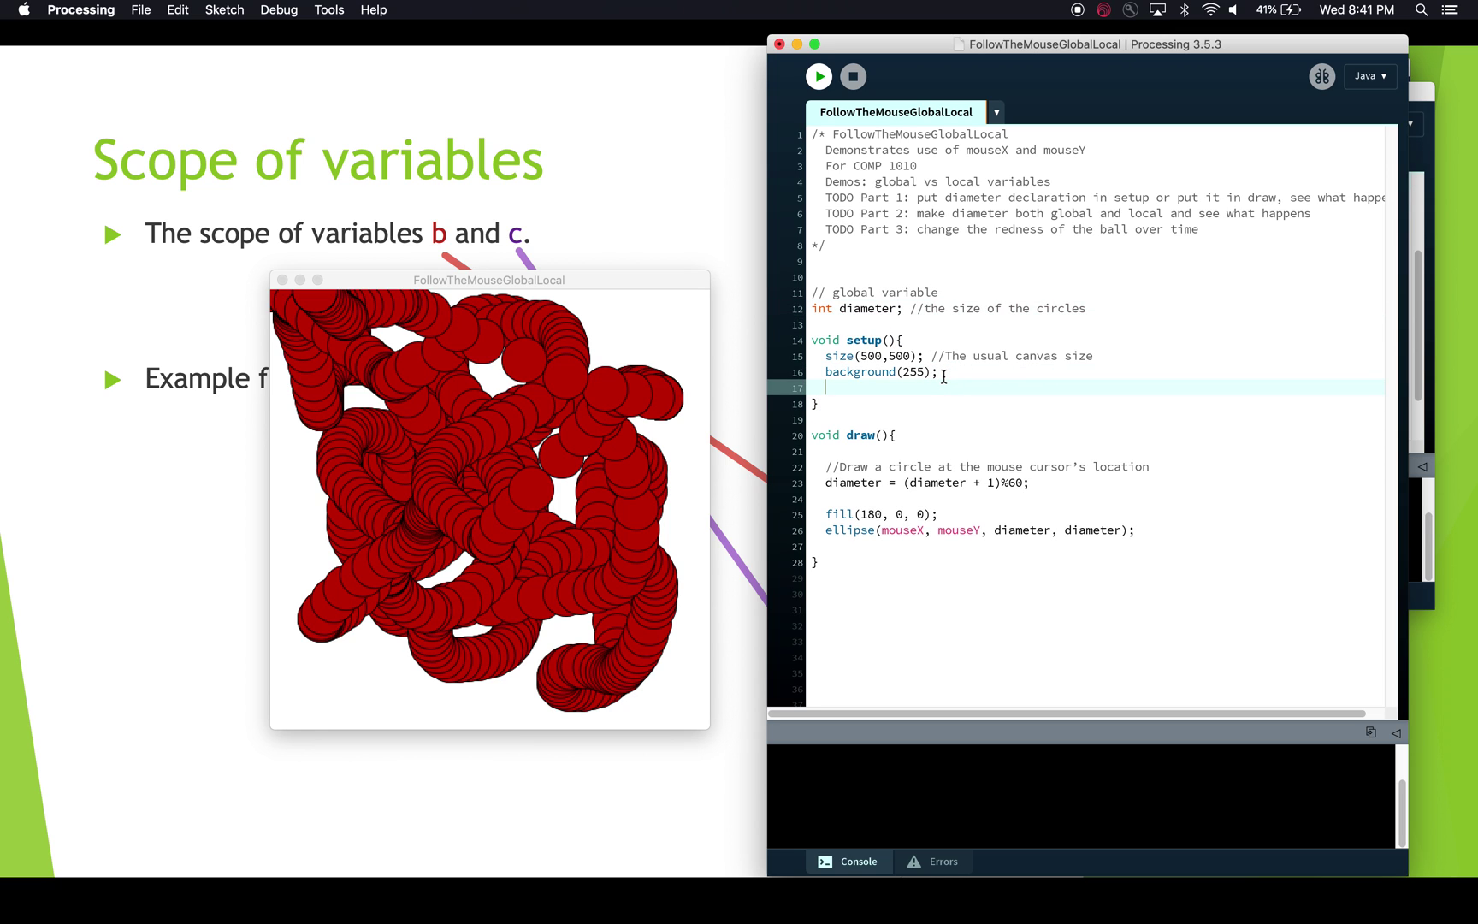
pyautogui.write('diameter ')
pyautogui.write('= 50')
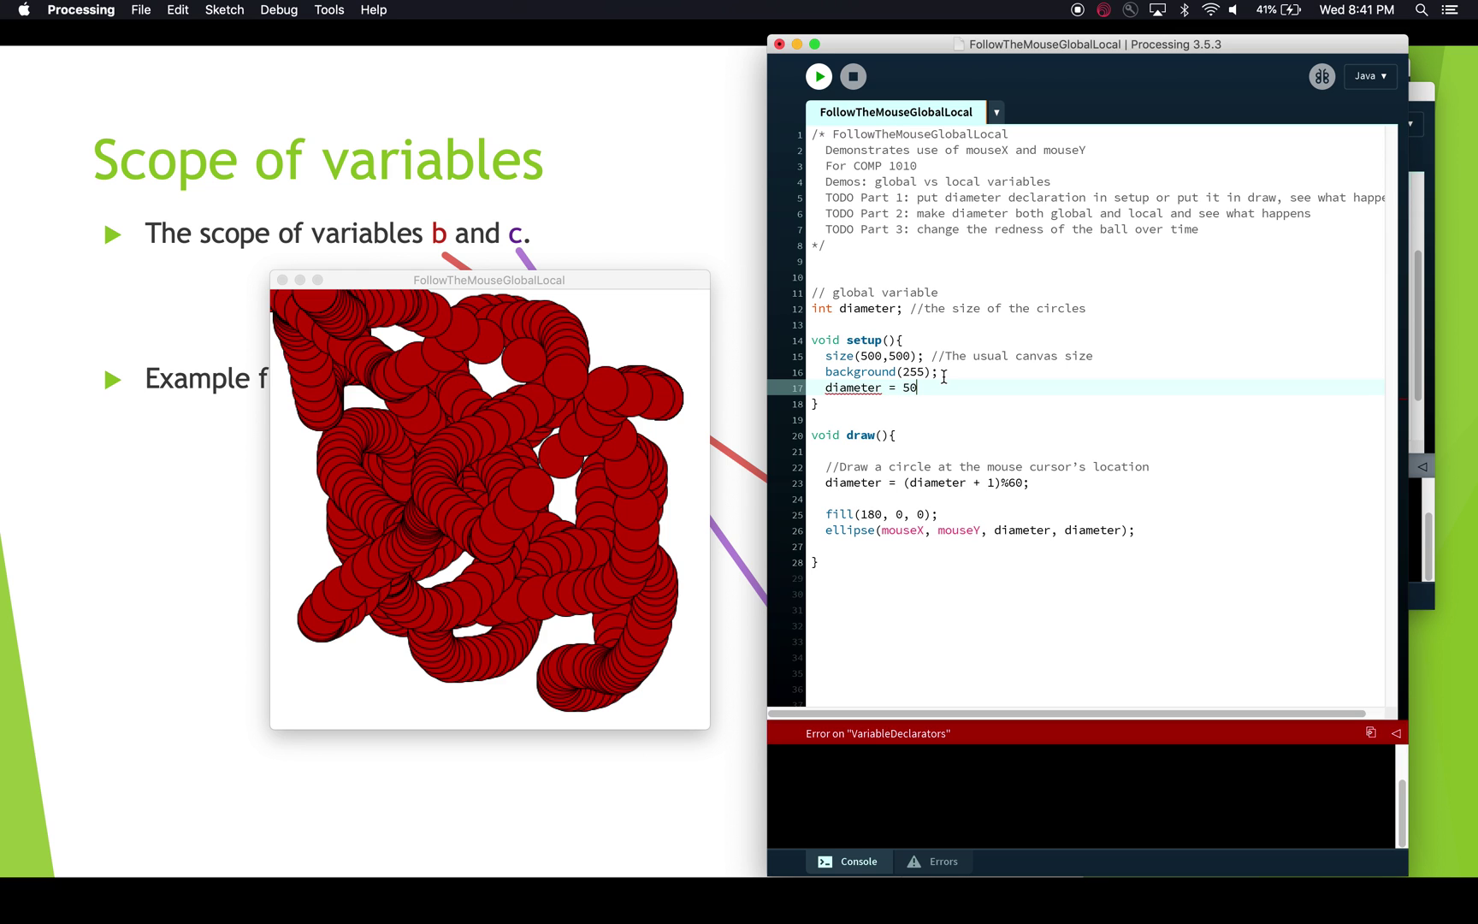
pyautogui.write(';')
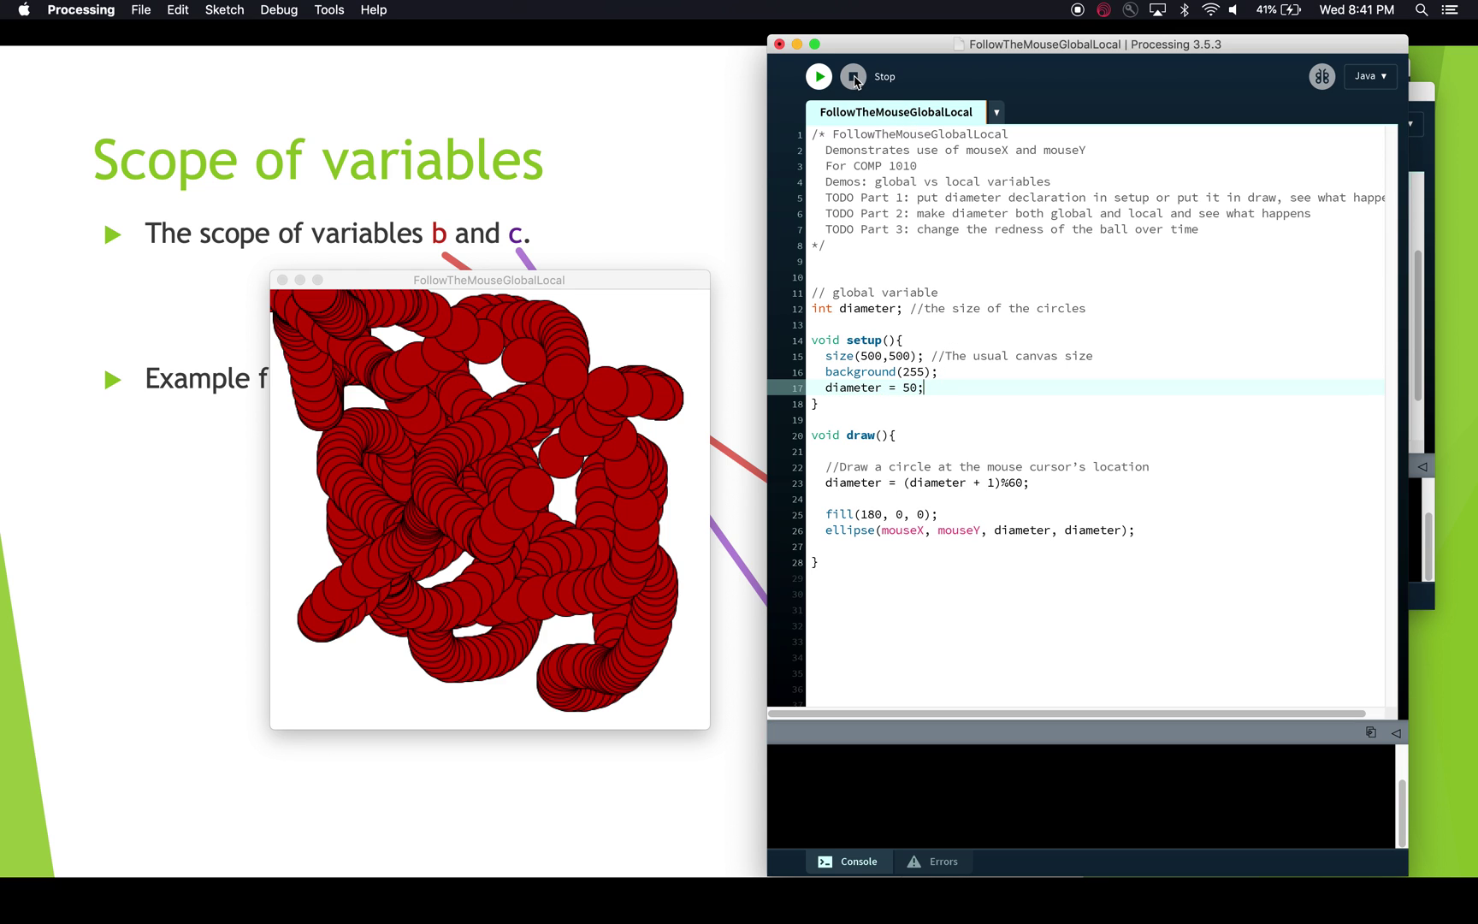
pyautogui.click(824, 78)
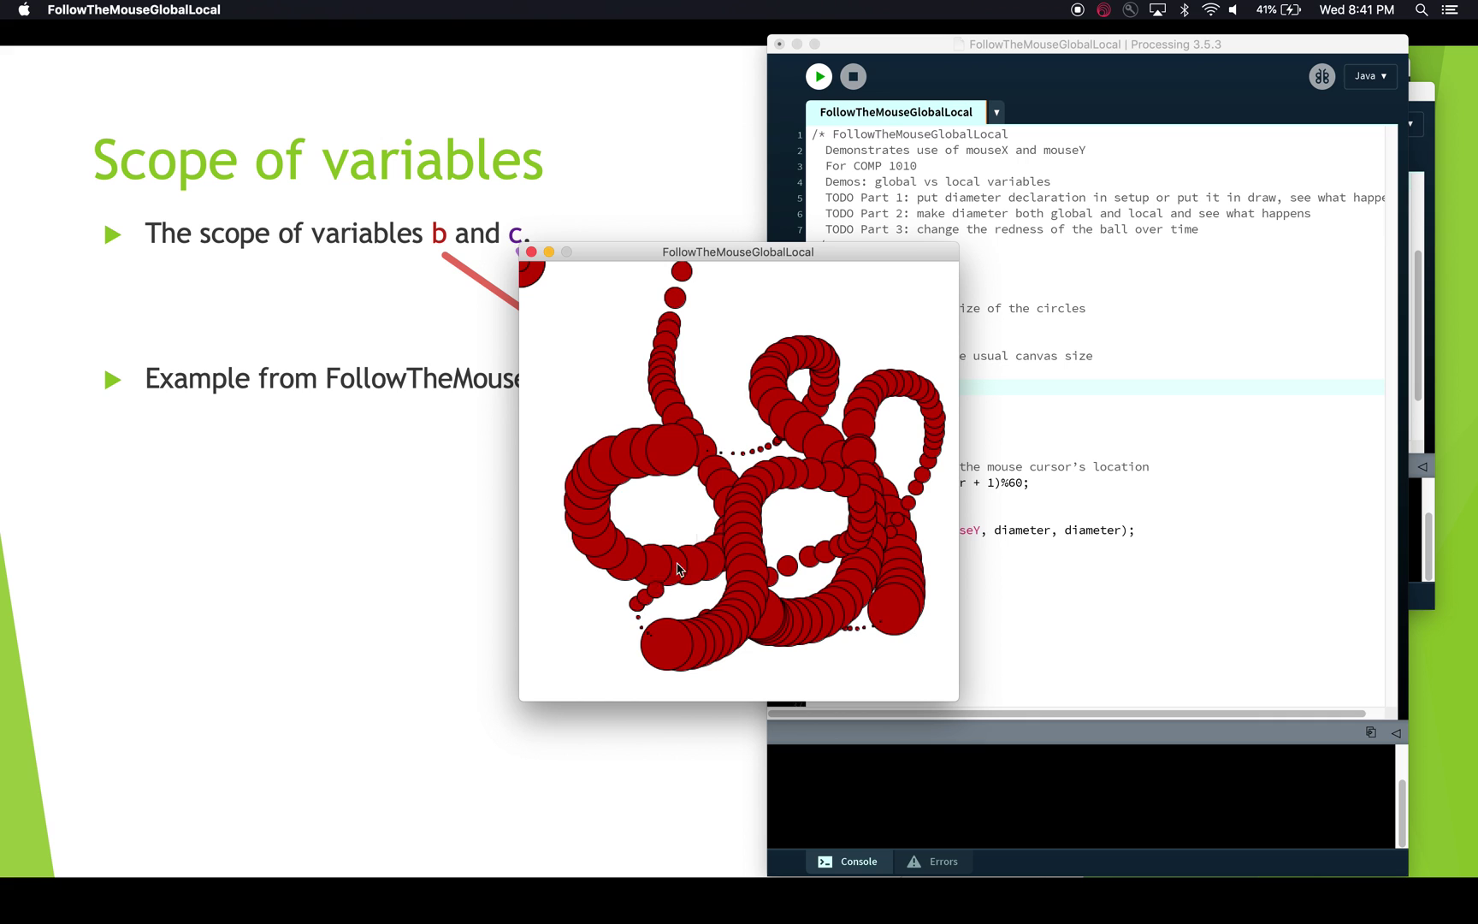
# Step: Close the running sketch and place the caret on the empty line in draw()
pyautogui.click(529, 251)
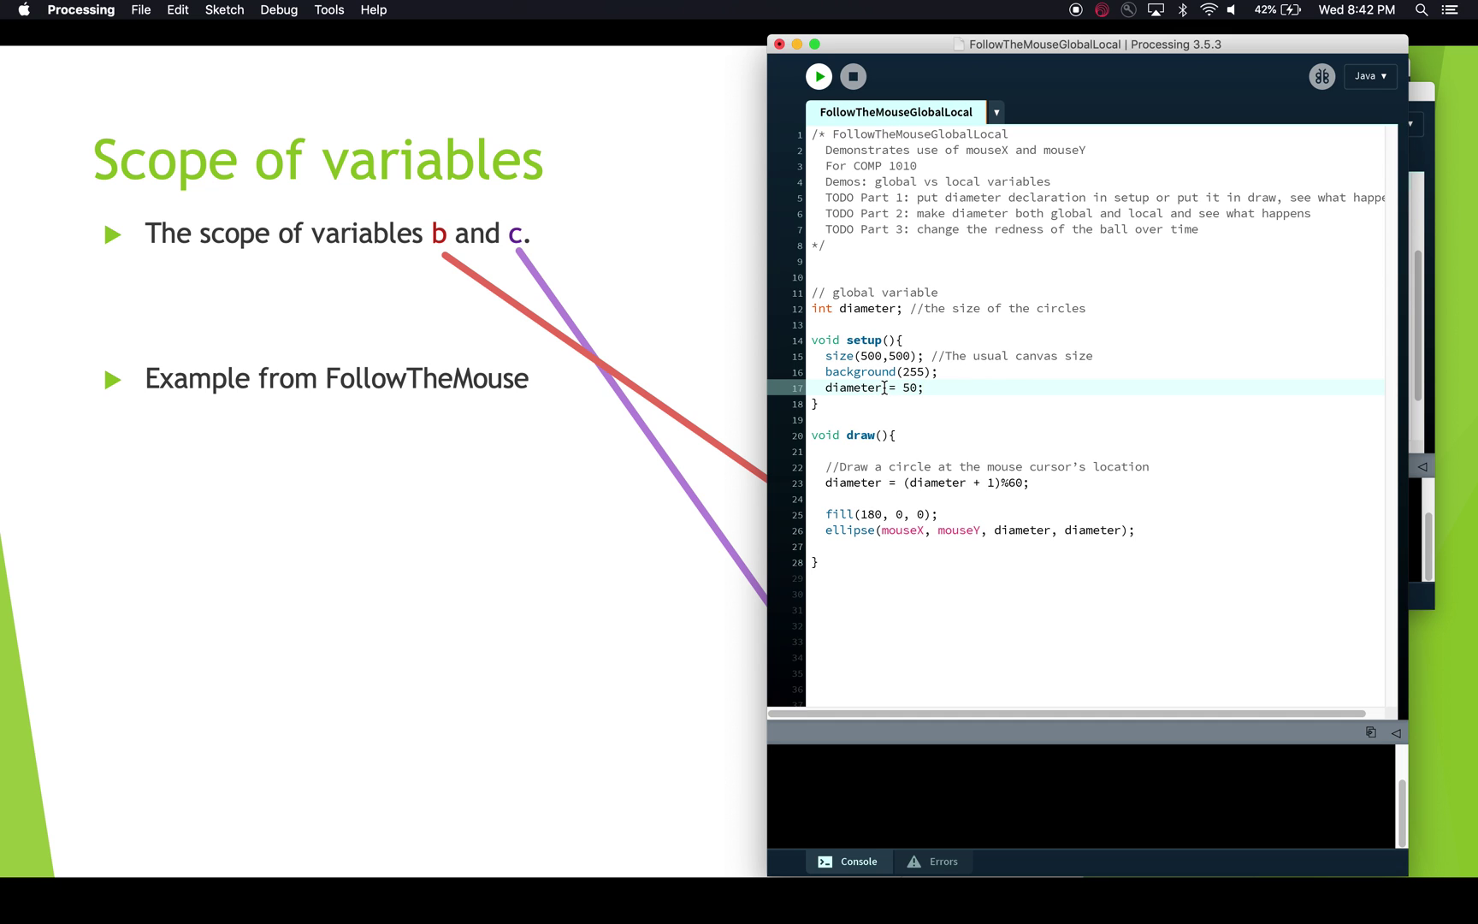
pyautogui.click(891, 450)
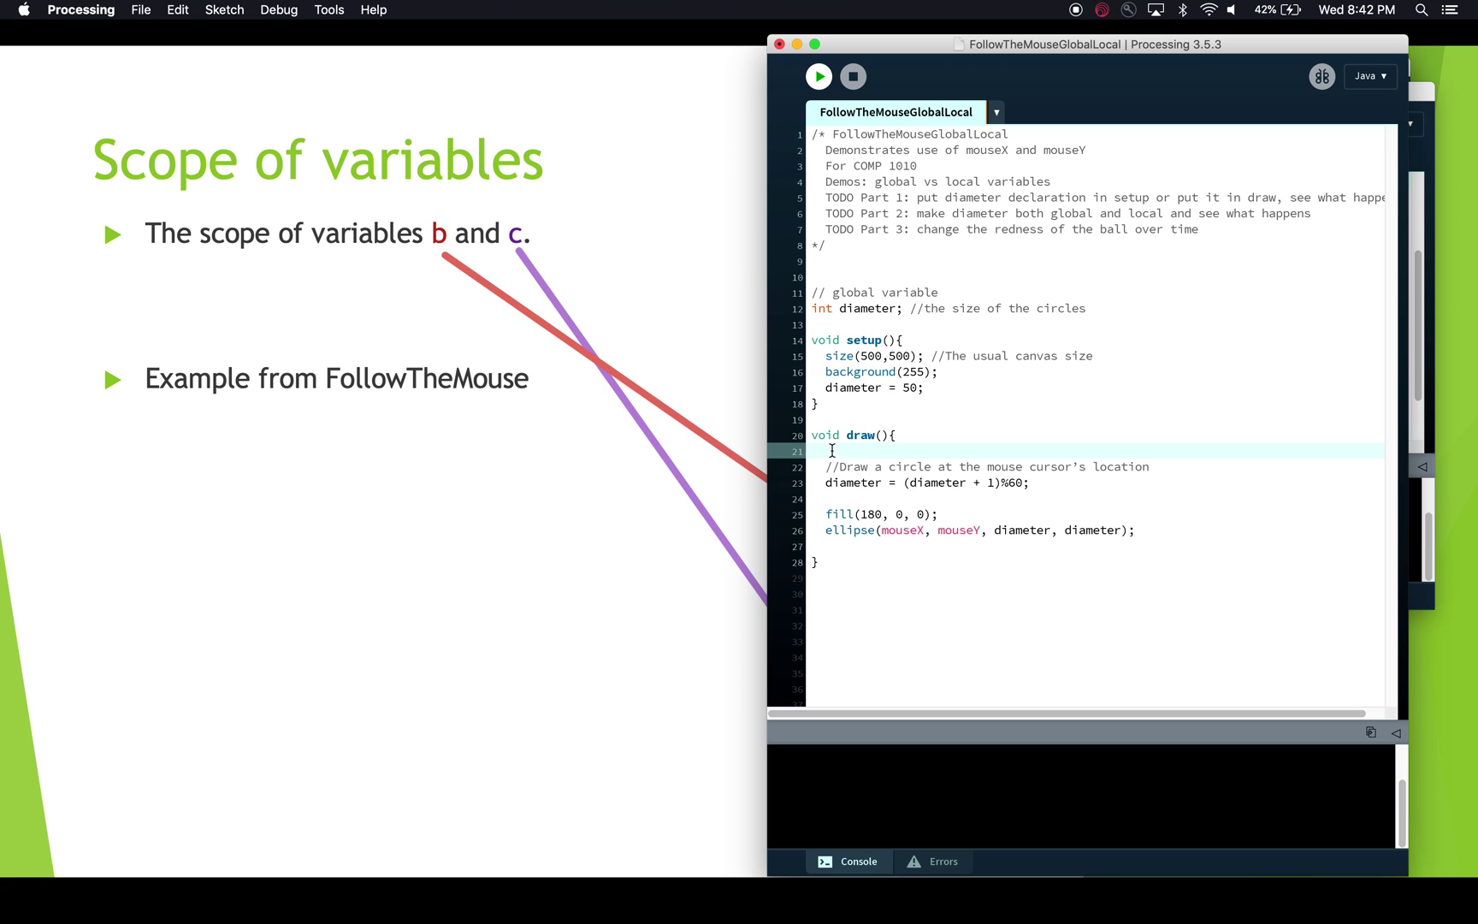
pyautogui.write('int dia')
pyautogui.write('meter')
pyautogui.write(' = ')
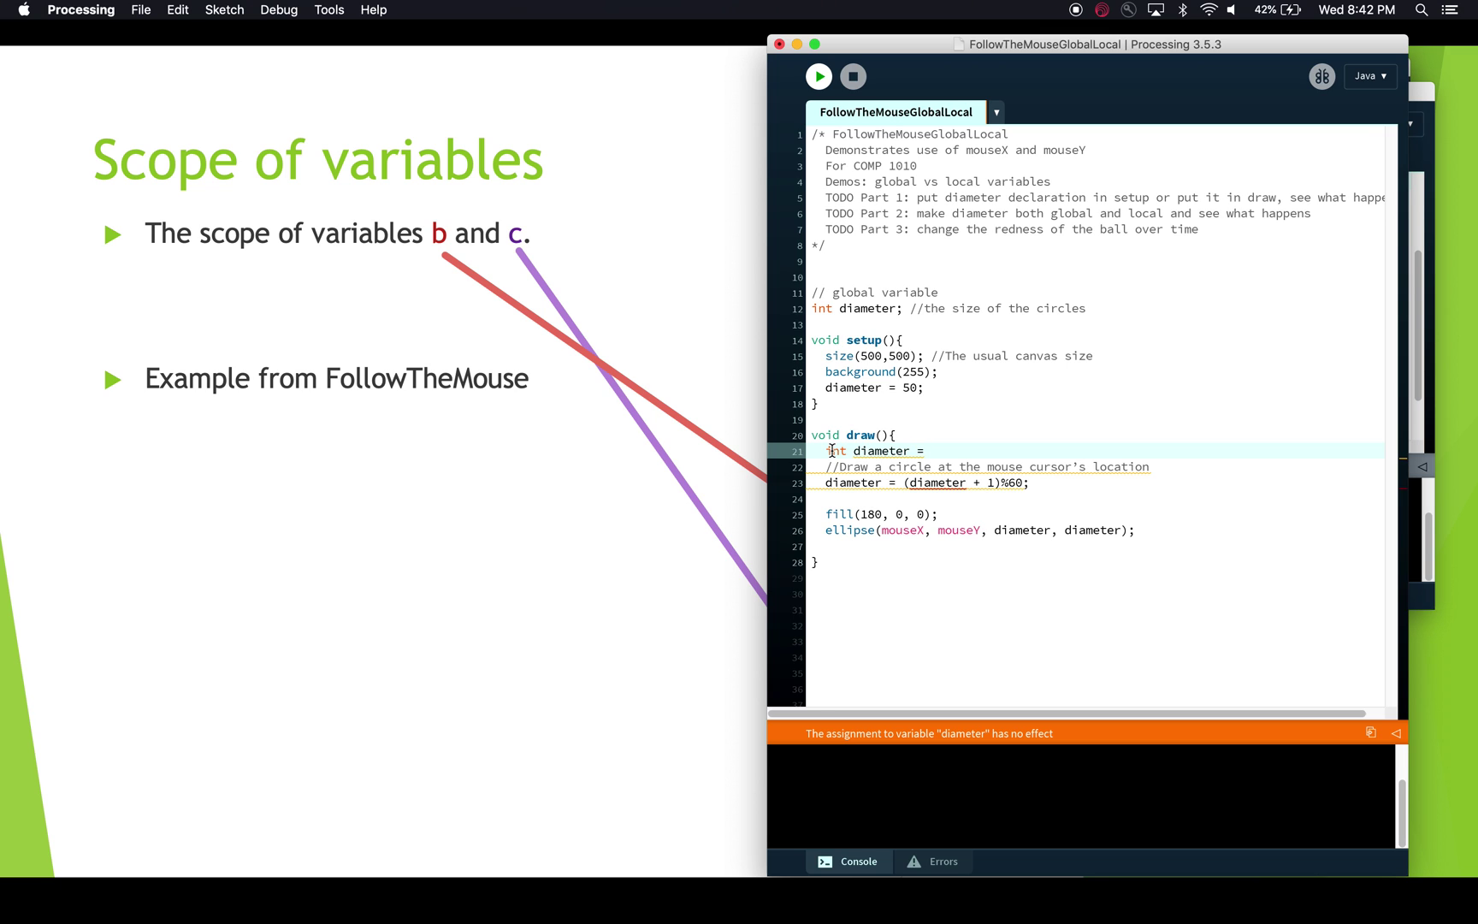
pyautogui.write('30;')
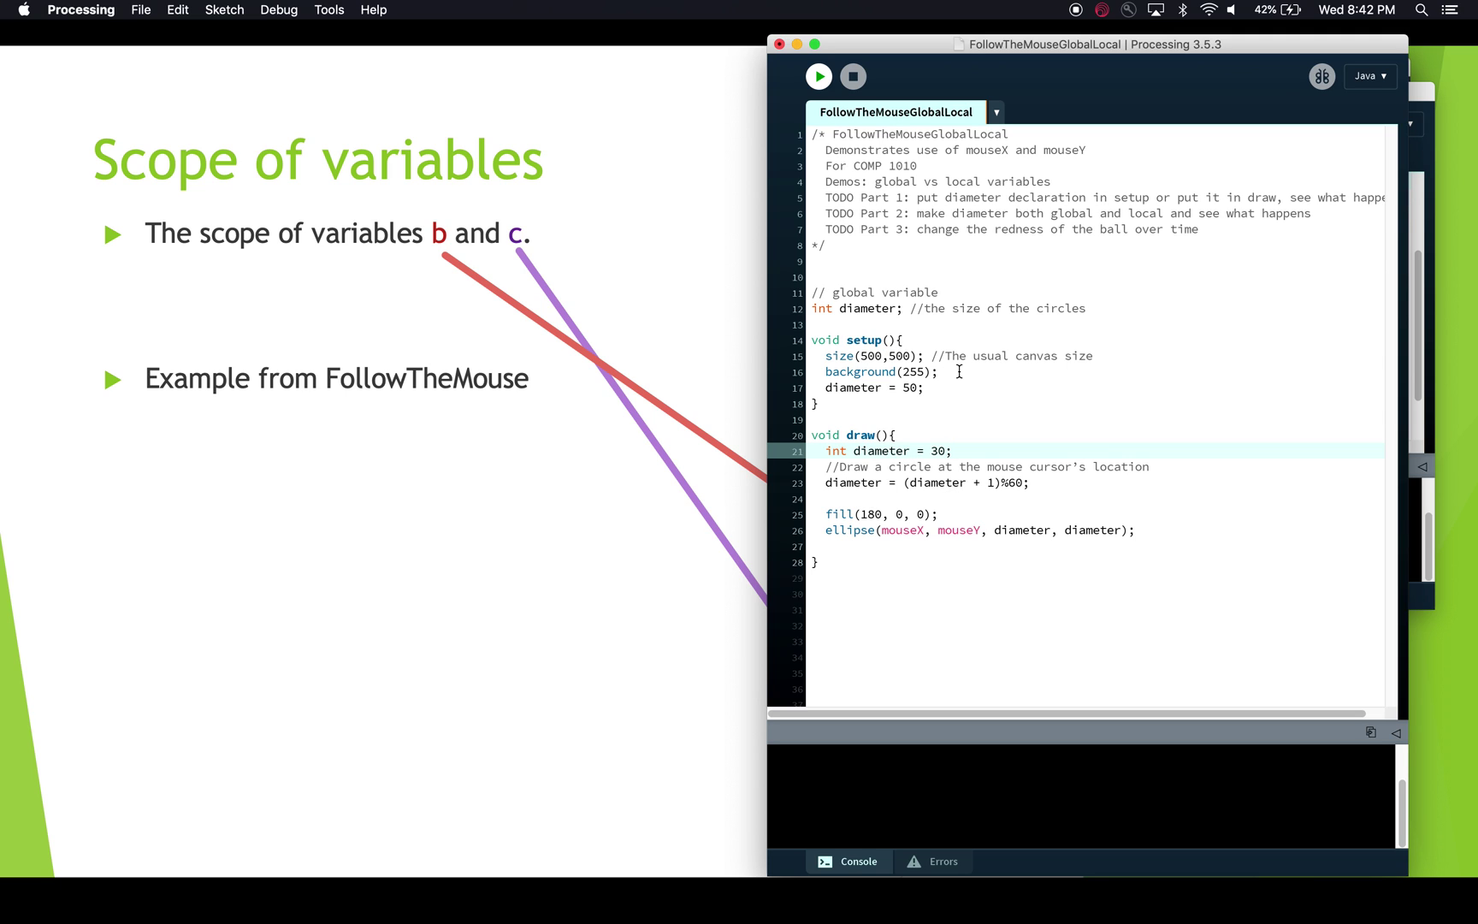
# Step: Comment out the diameter growth line 23 and change the local diameter from 30 to 20
pyautogui.click(824, 484)
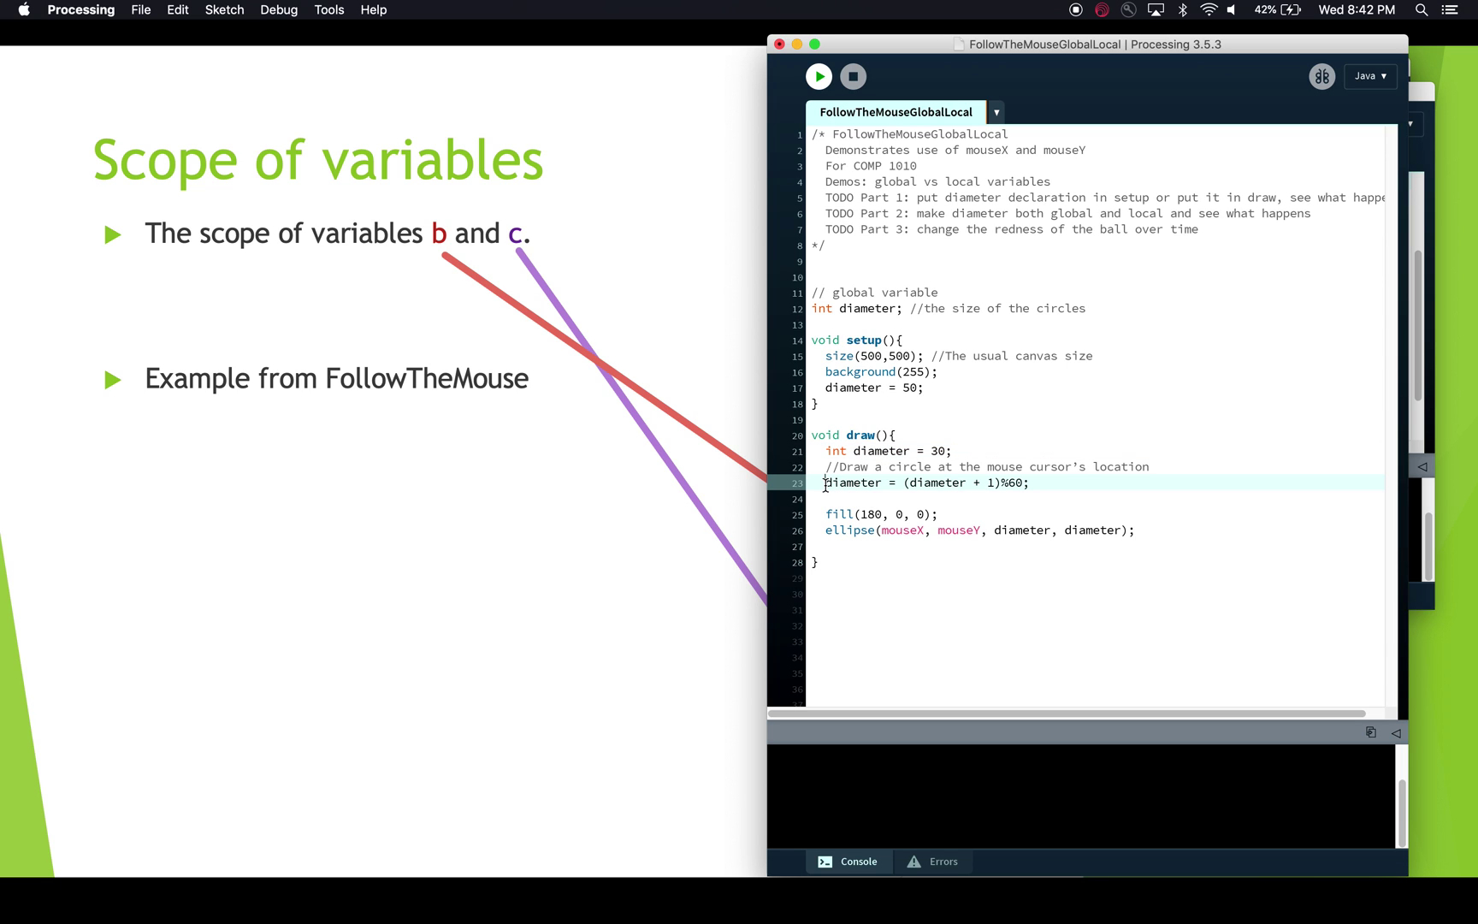
pyautogui.write('/')
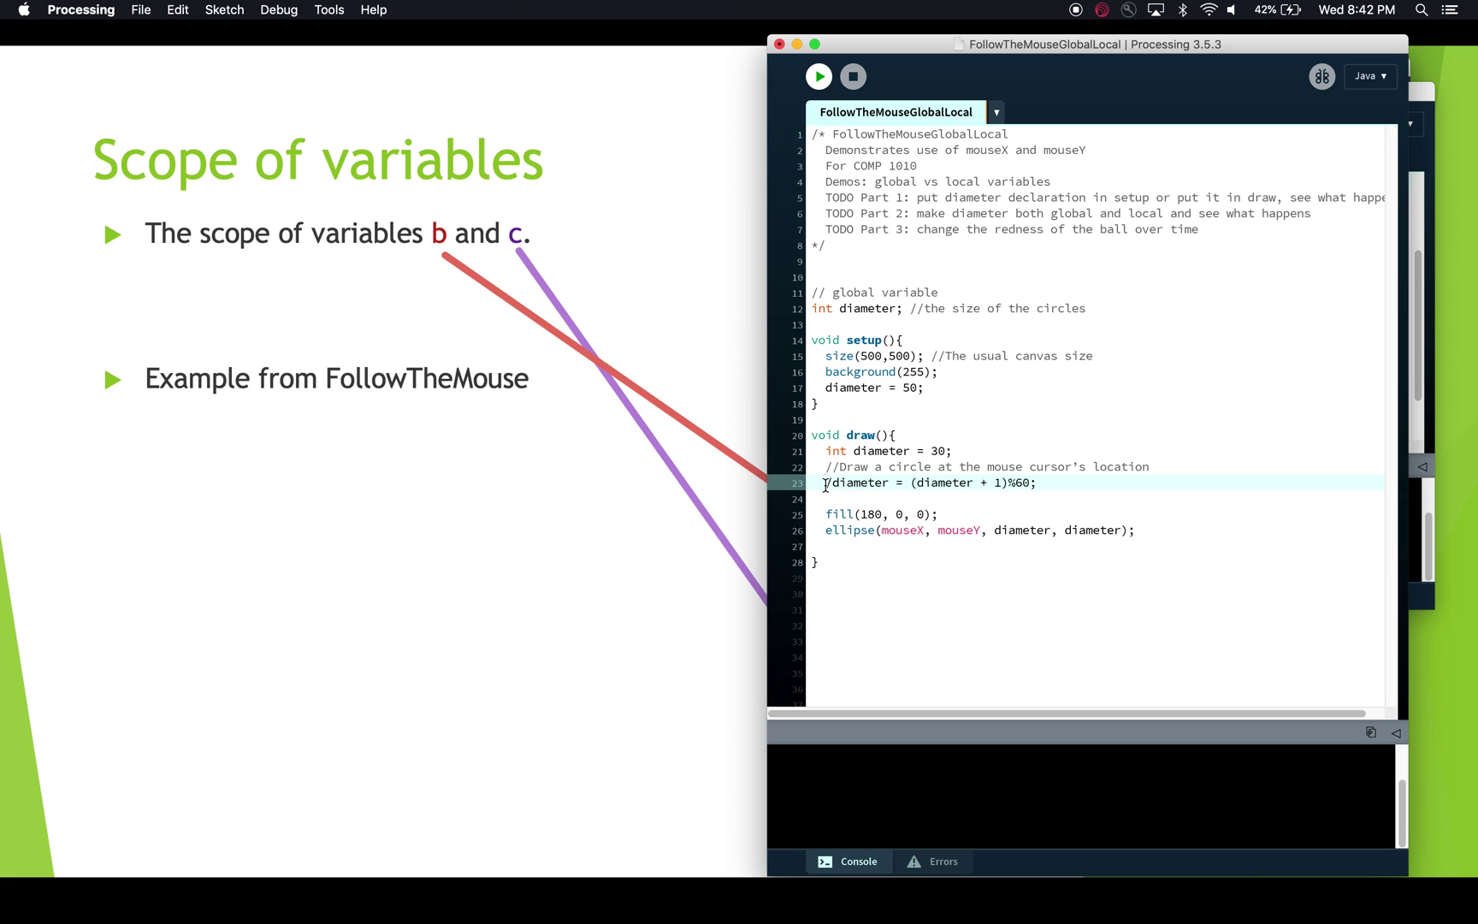
pyautogui.write('/')
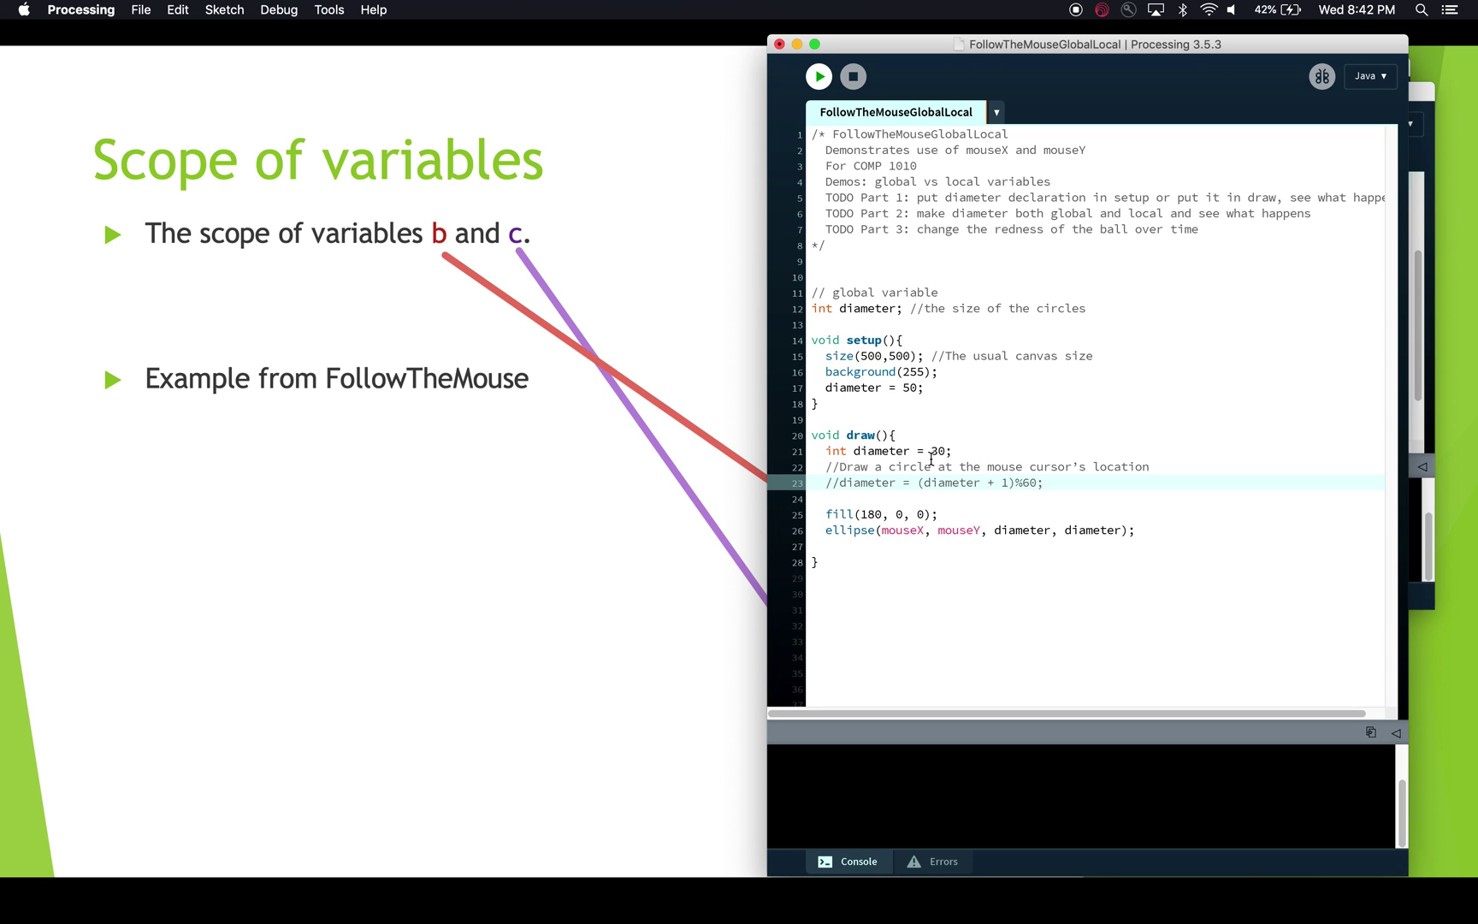
pyautogui.moveTo(930, 452); pyautogui.dragTo(939, 451)
pyautogui.write('2')
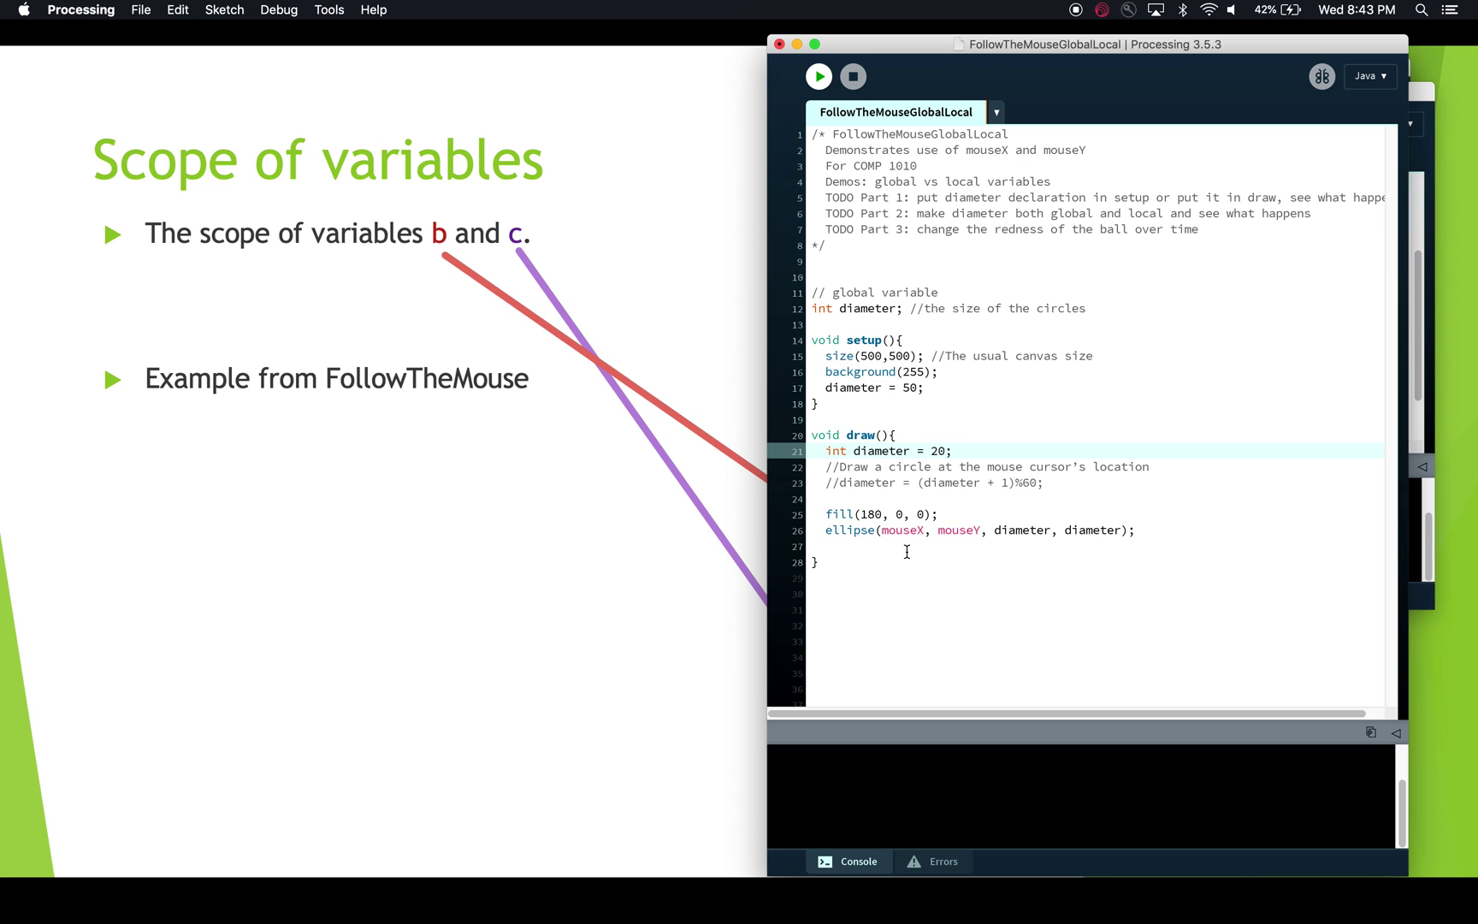
pyautogui.click(819, 76)
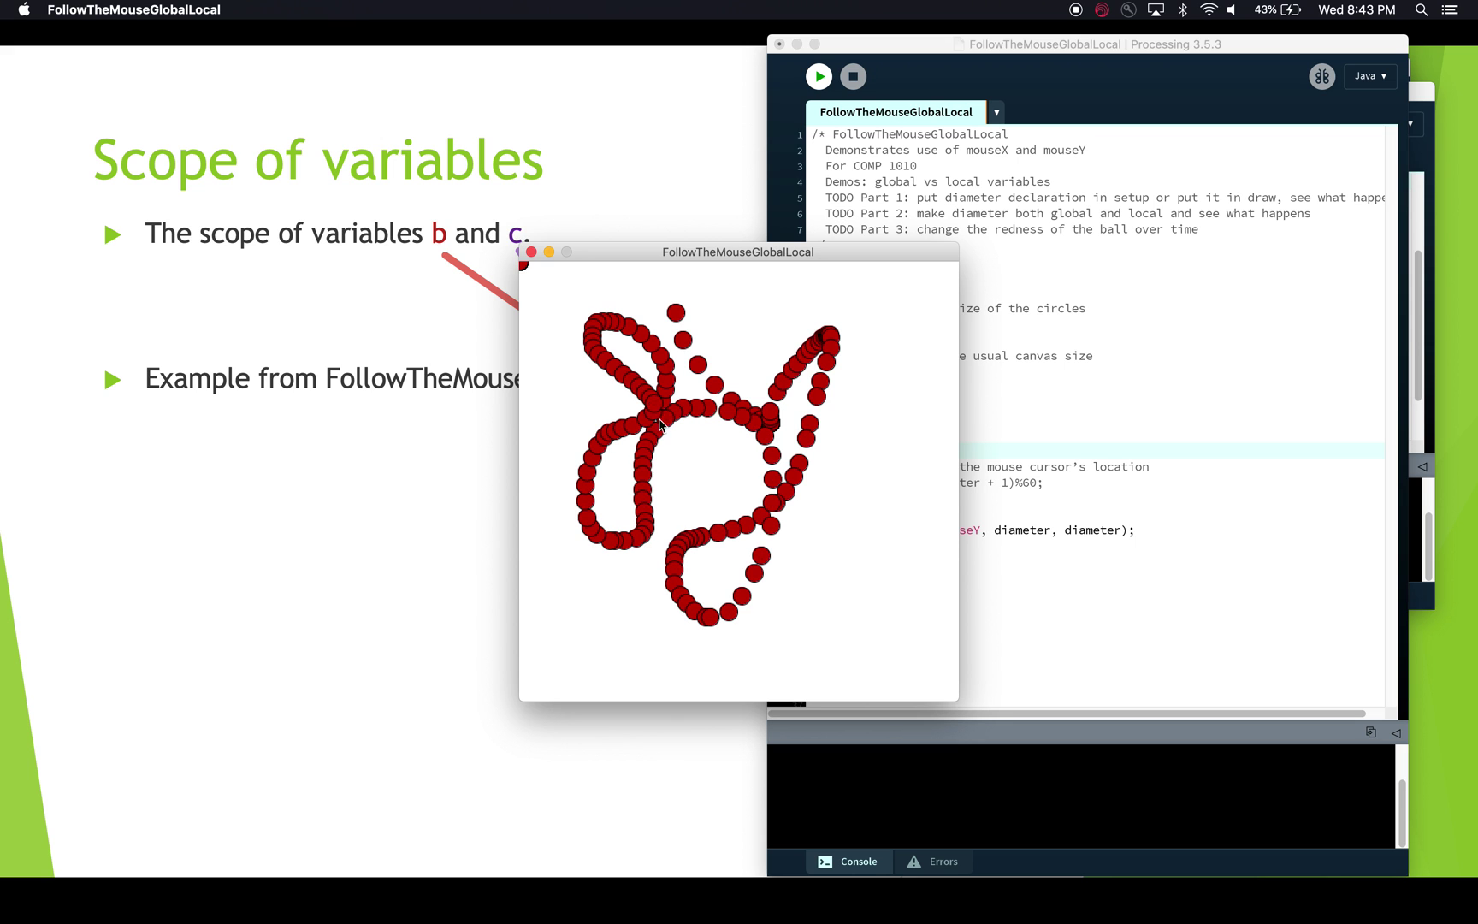
pyautogui.click(531, 253)
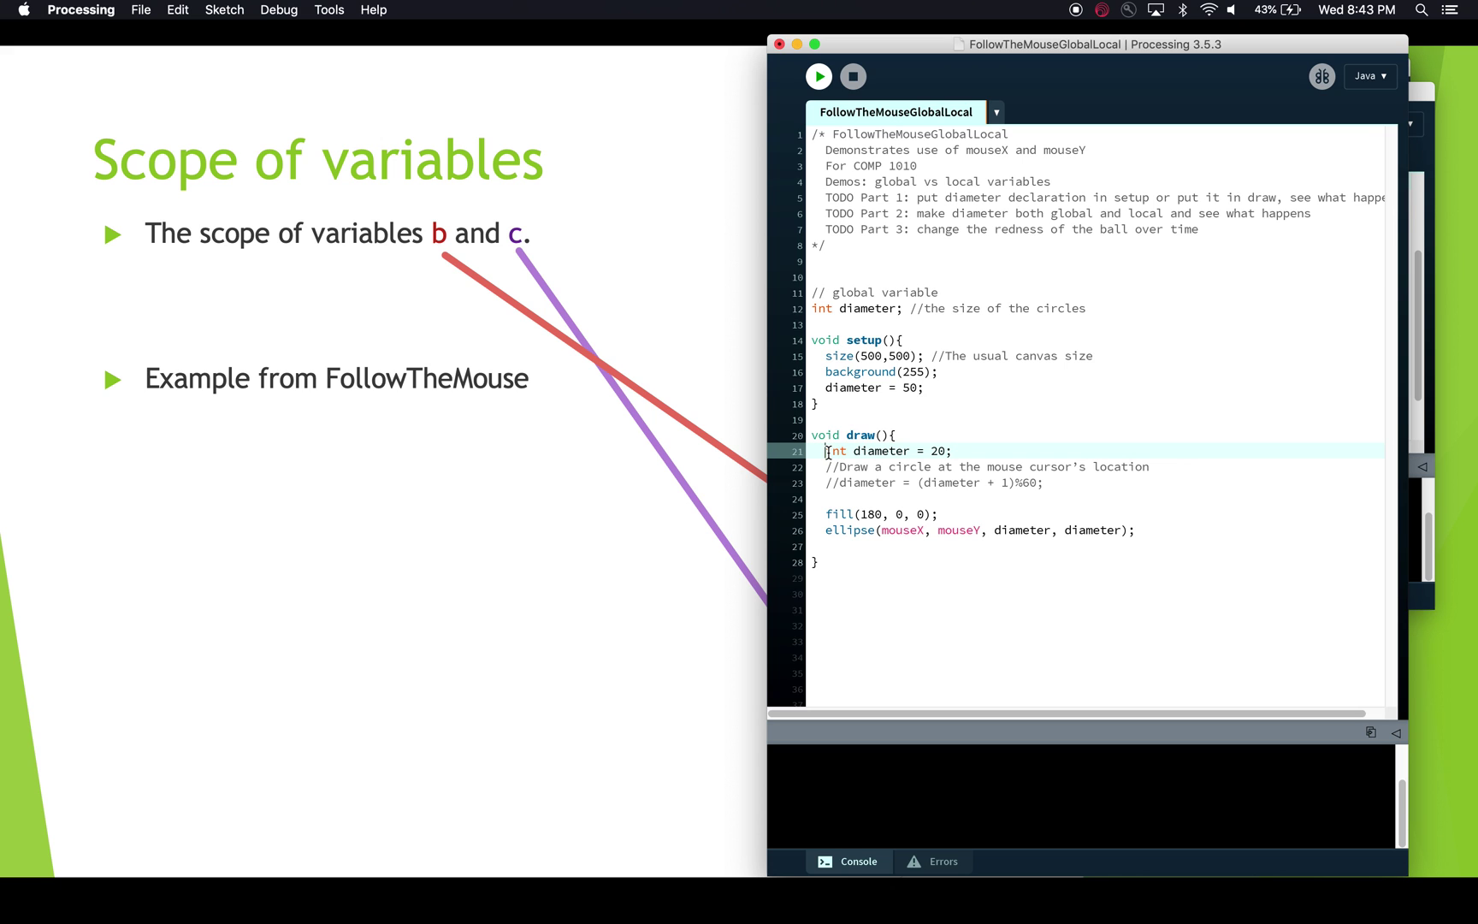
pyautogui.write('//')
# Step: Run the sketch with the local diameter commented out, then delete that line
pyautogui.click(816, 77)
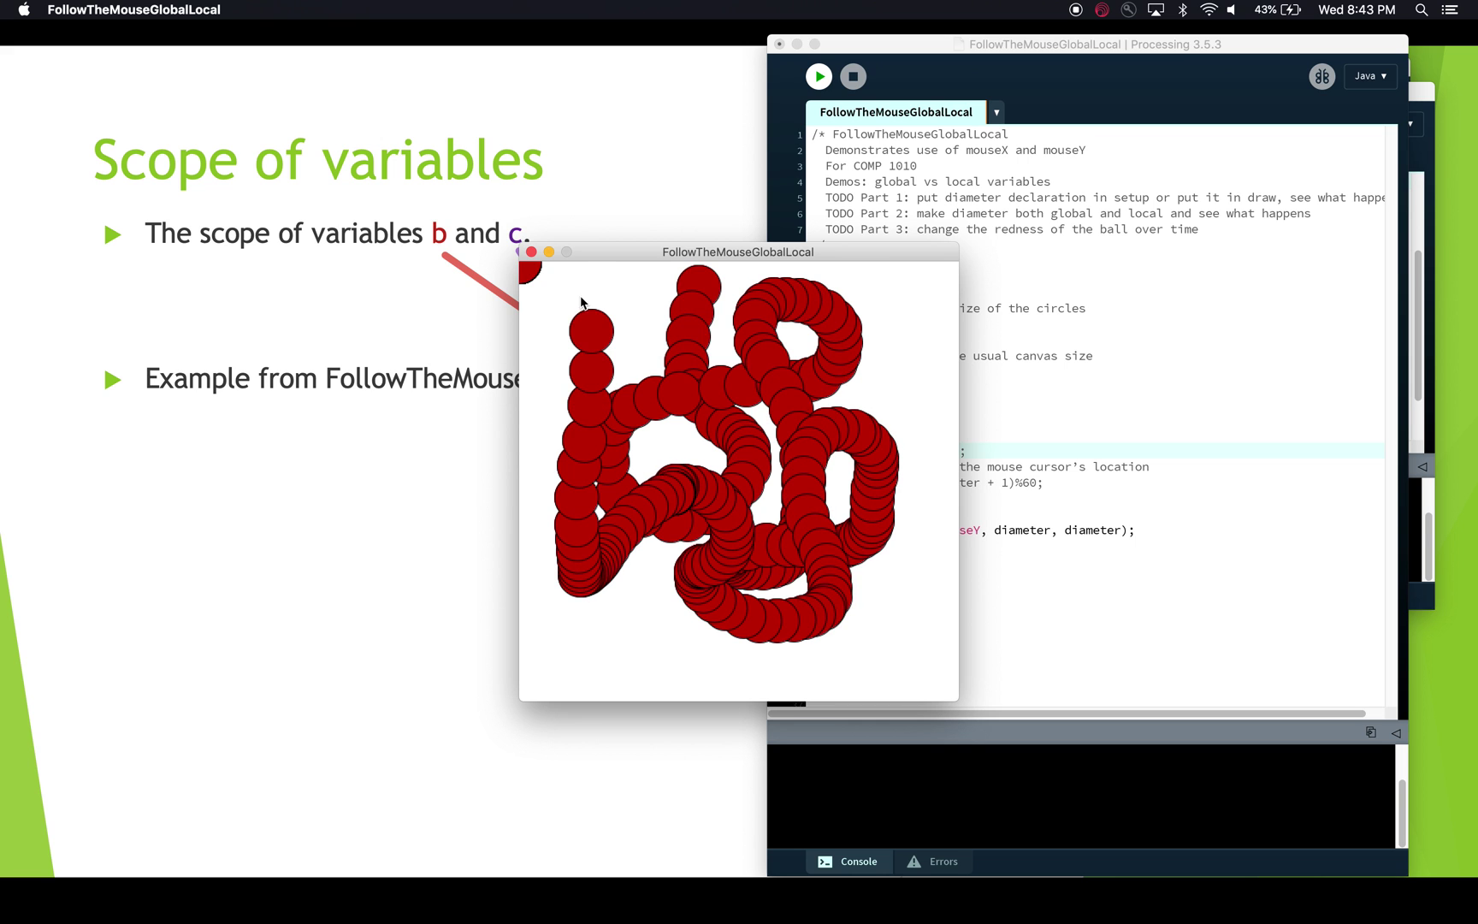
pyautogui.click(531, 252)
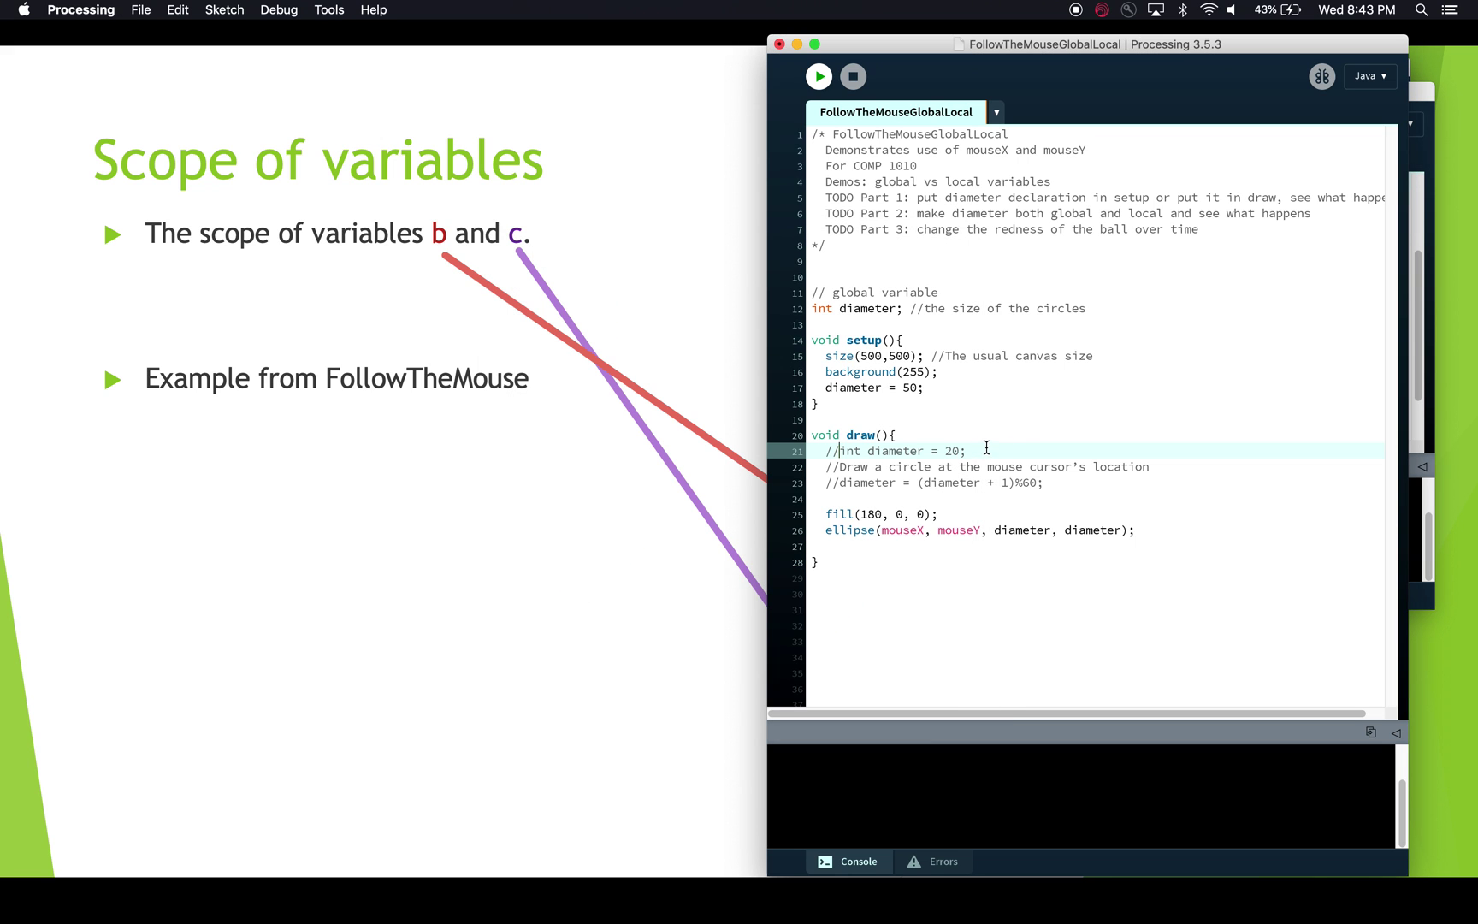
pyautogui.moveTo(986, 447); pyautogui.dragTo(797, 448)
pyautogui.press('BackSpace')
# Step: Uncomment the diameter growth line and rerun the sketch to see the circles grow
pyautogui.click(841, 481)
pyautogui.press('BackSpace')
pyautogui.press('BackSpace')
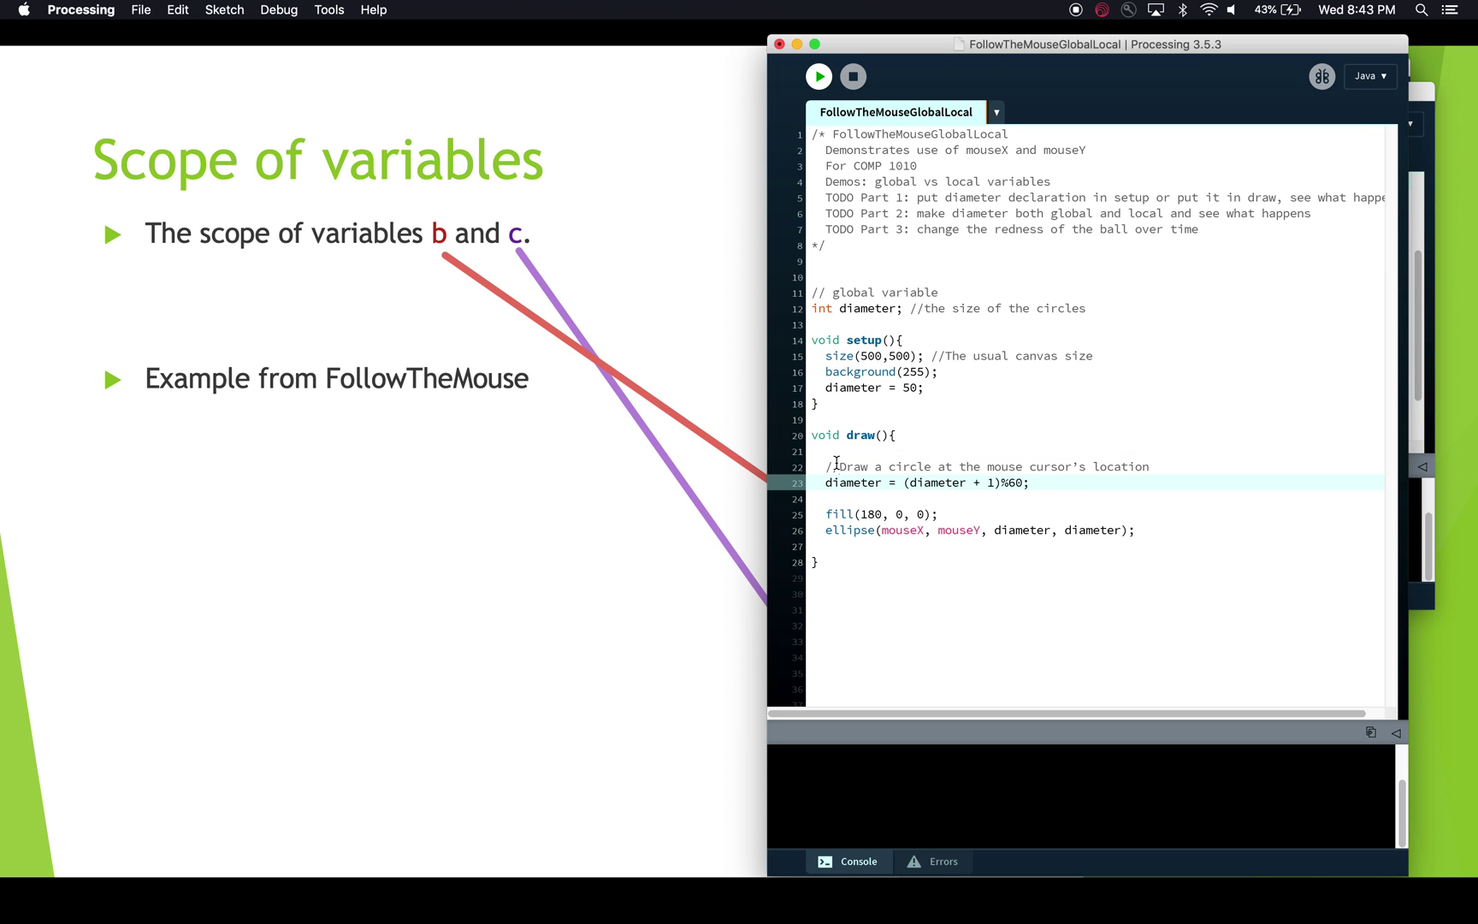
pyautogui.click(819, 84)
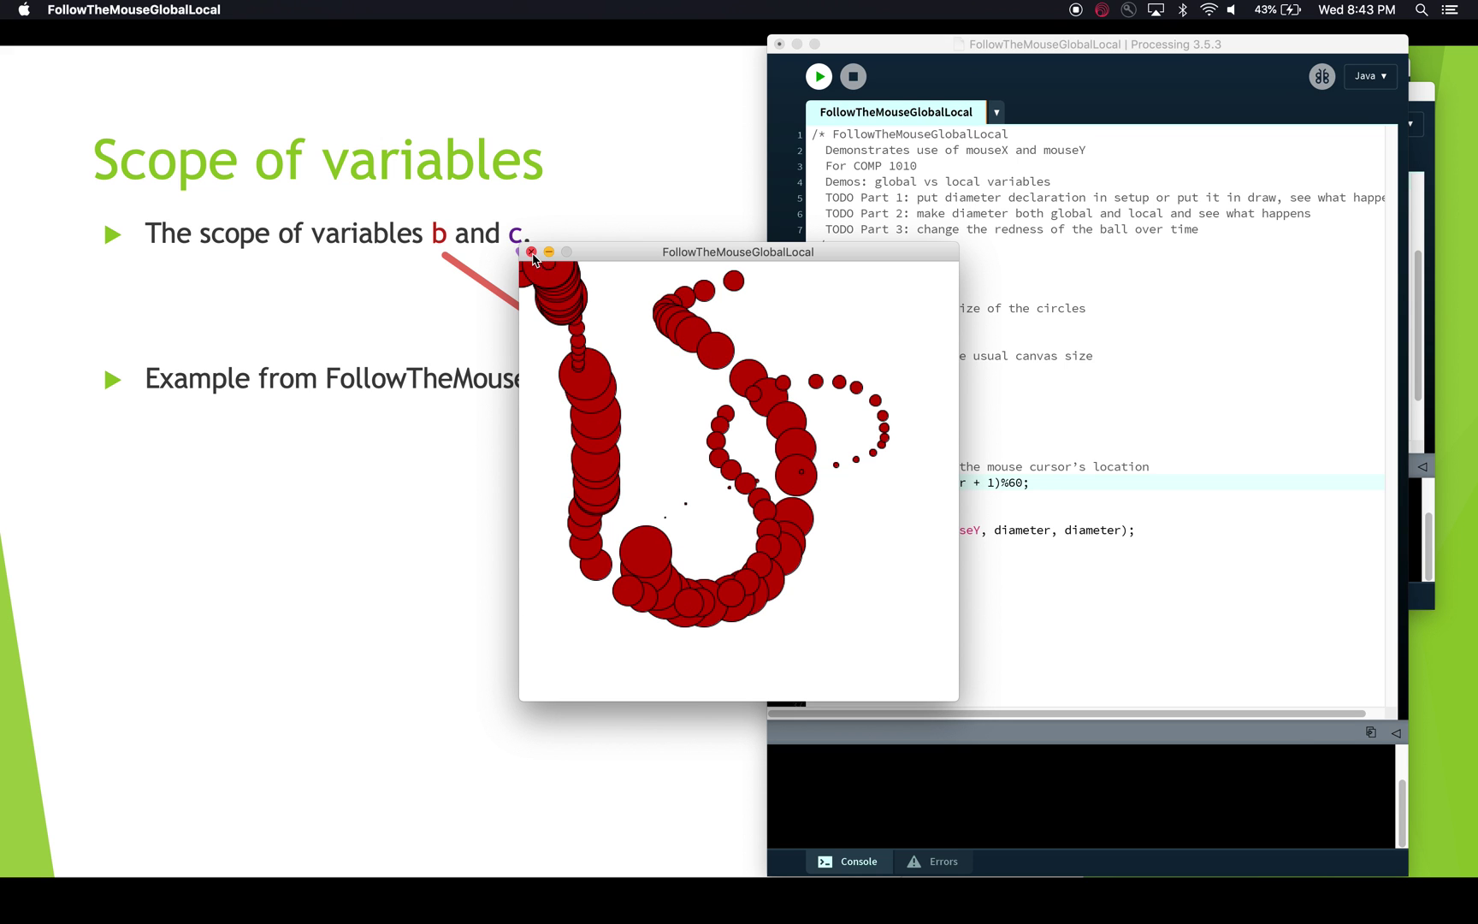
pyautogui.click(530, 253)
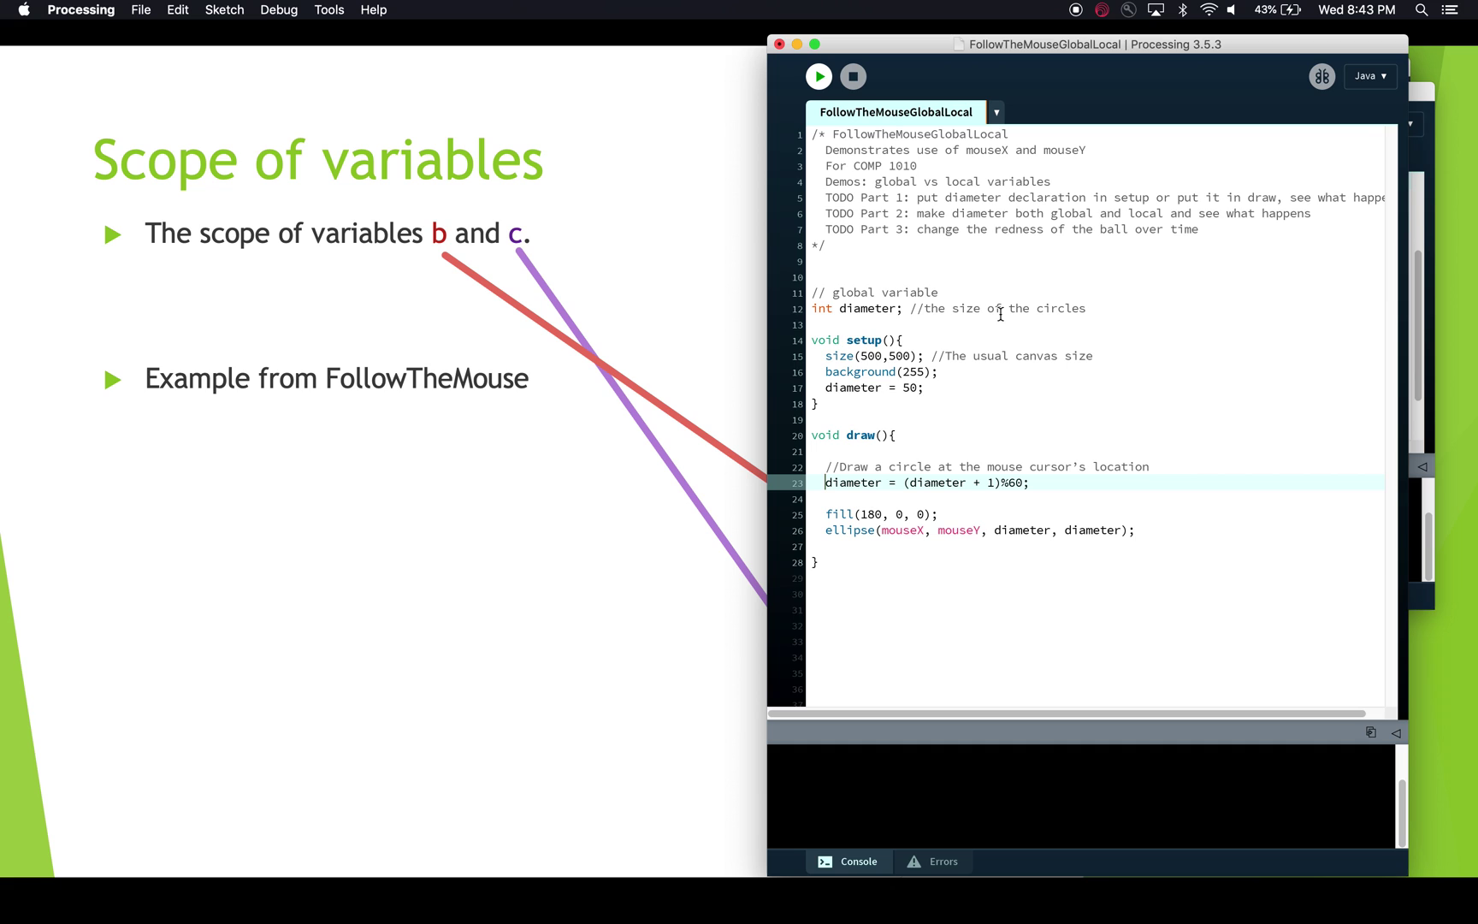
pyautogui.click(1095, 310)
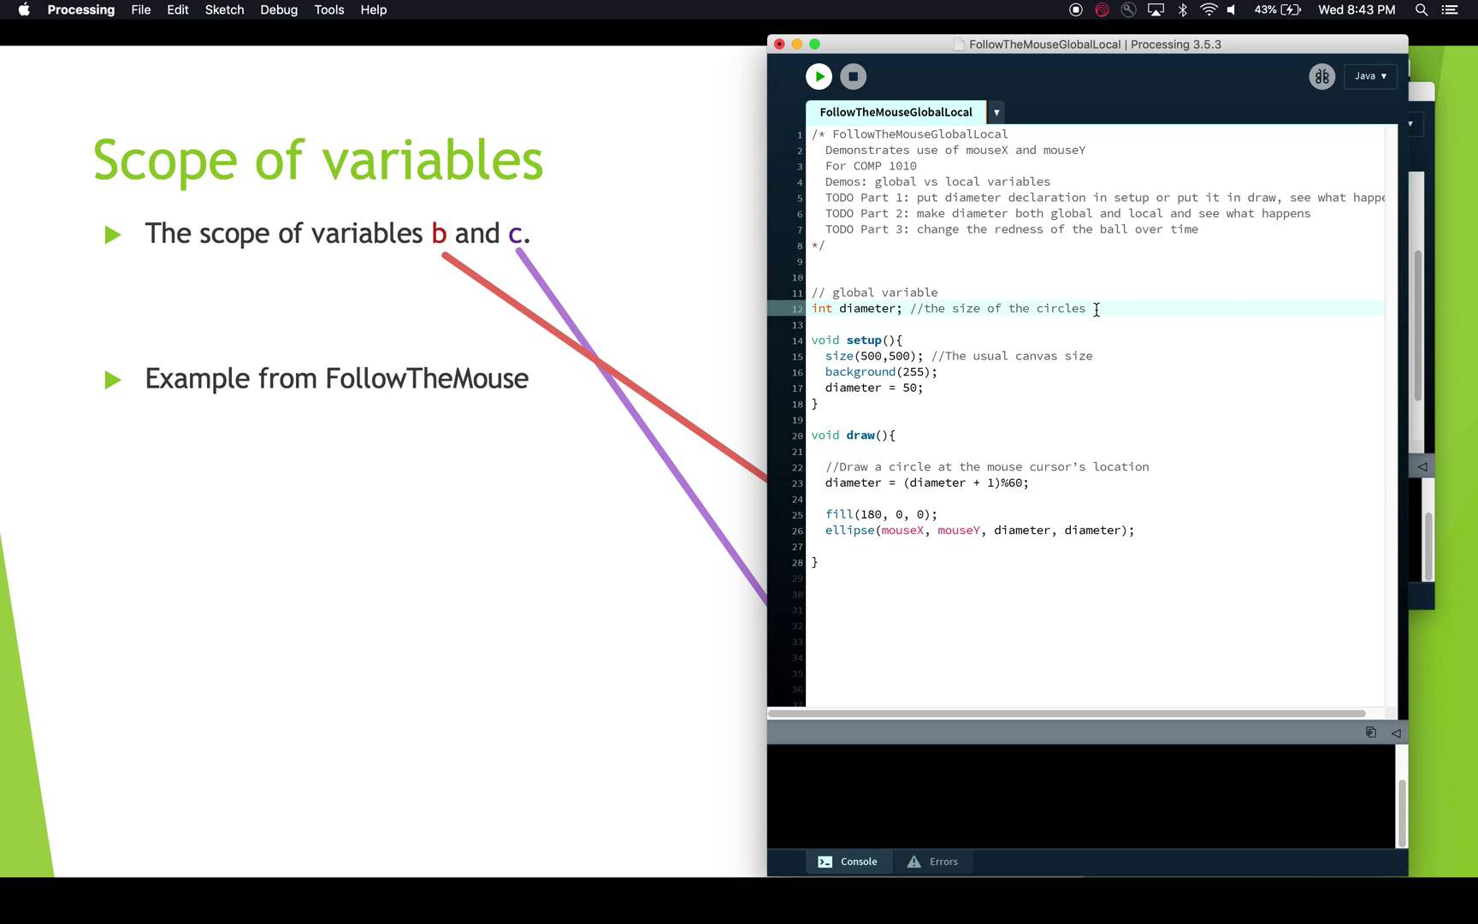
# Step: Declare global redVal, set it to 0 in setup, use it in fill, and increment it modulo 256
pyautogui.press('Return')
pyautogui.write('int re')
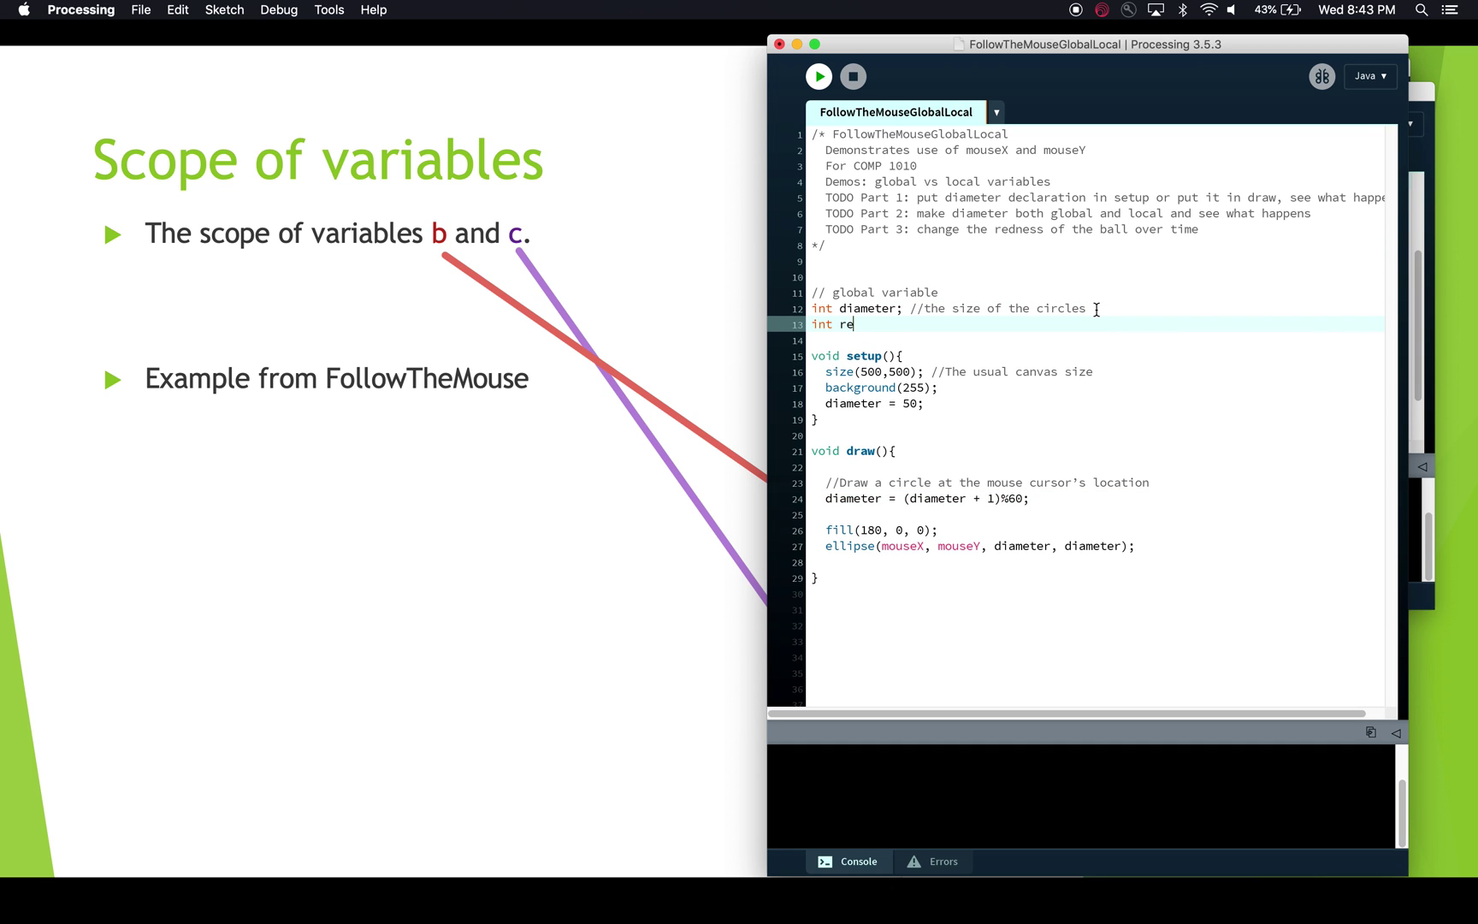
pyautogui.write('dVal;')
pyautogui.click(938, 404)
pyautogui.press('Return')
pyautogui.write('redVa')
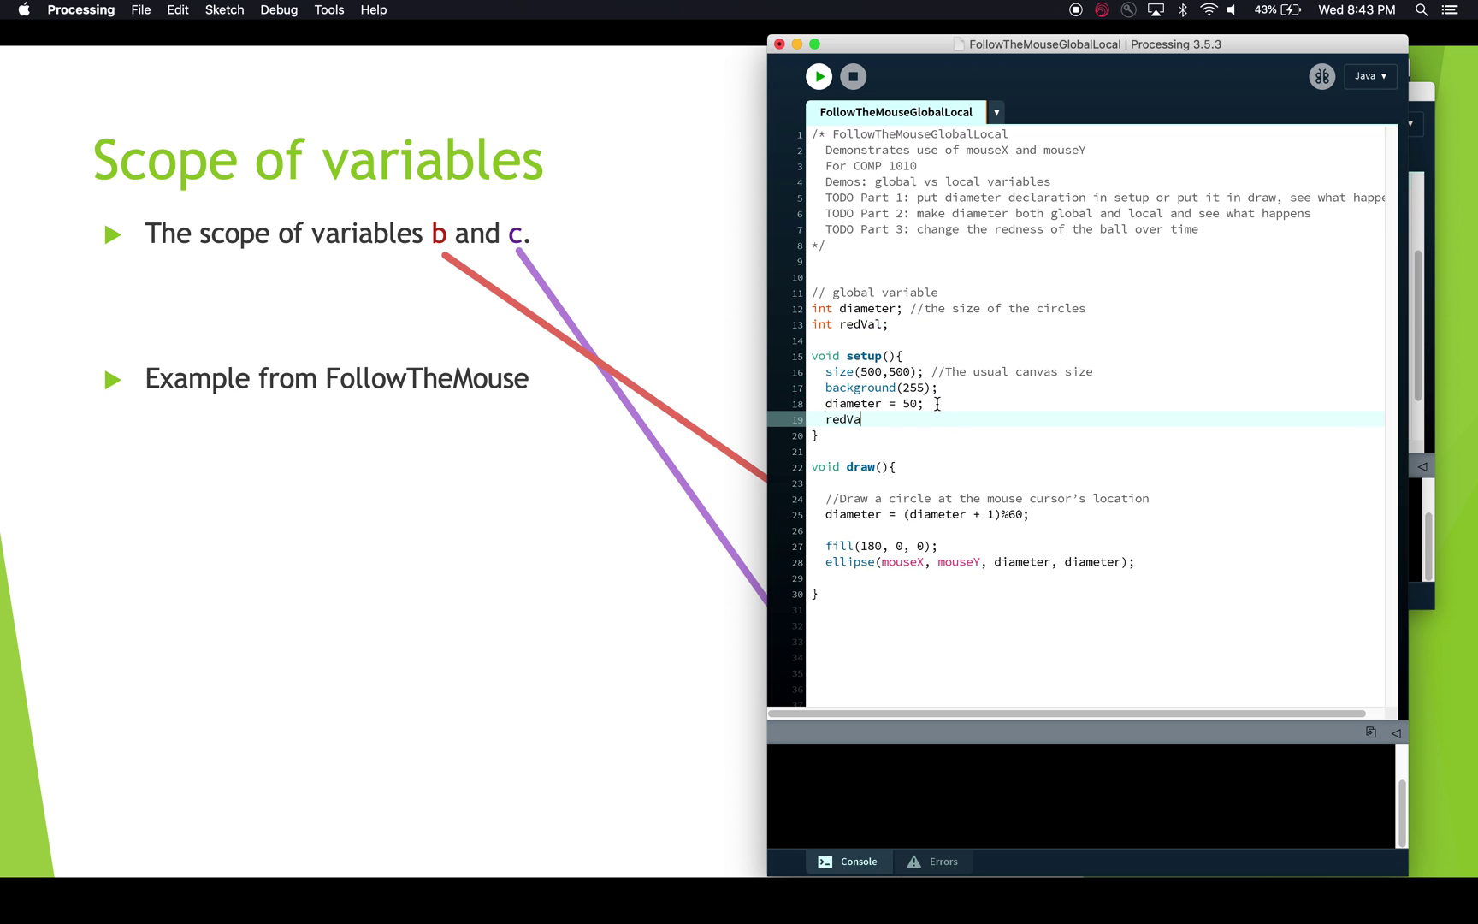
pyautogui.write('l = 0;')
pyautogui.doubleClick(879, 545)
pyautogui.write('redVal')
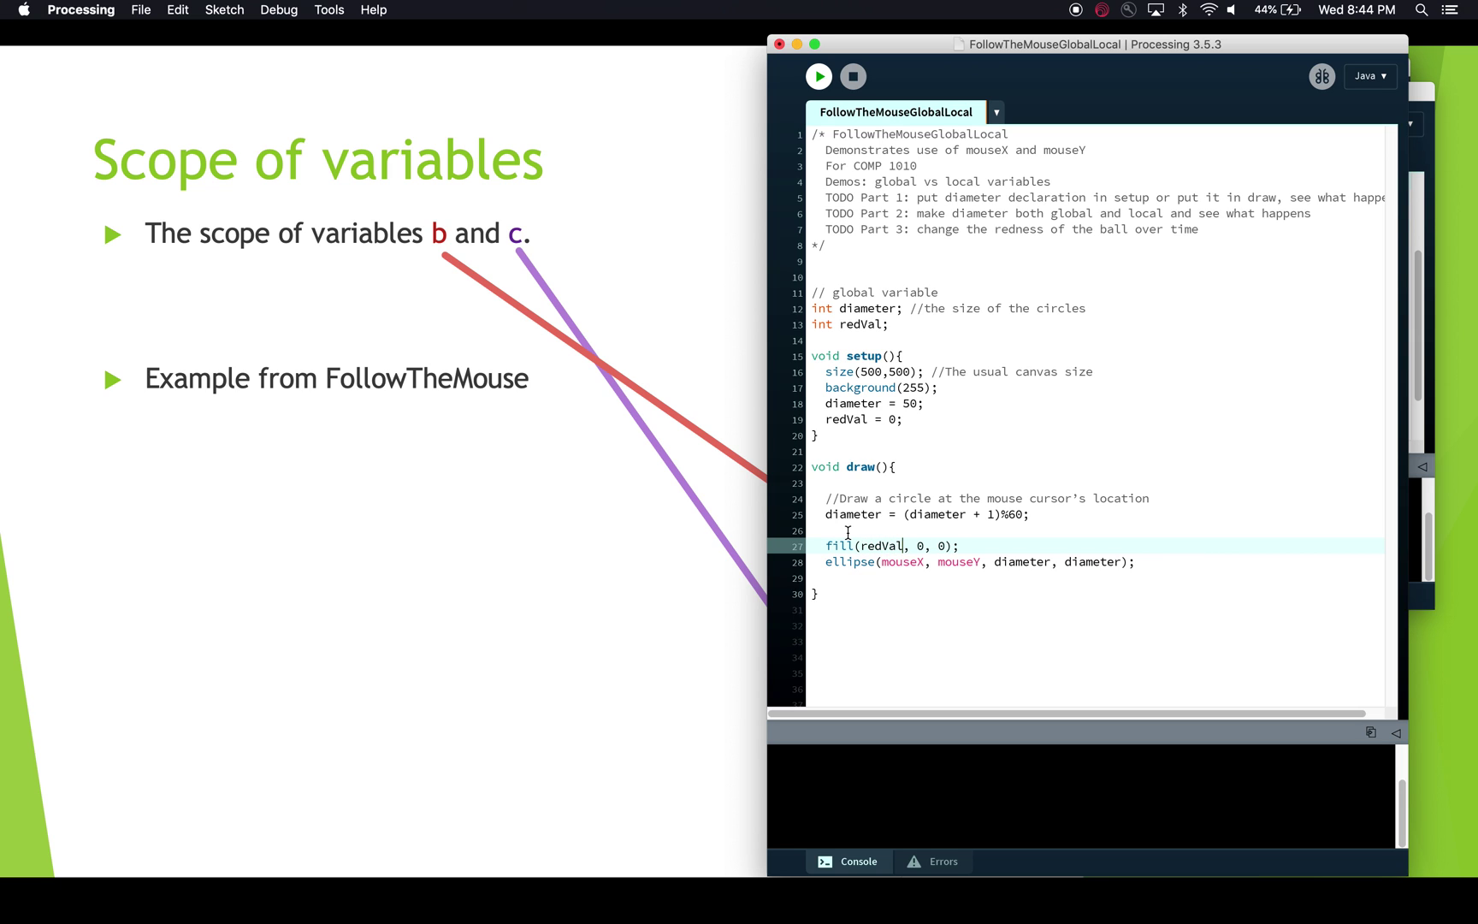
pyautogui.click(844, 531)
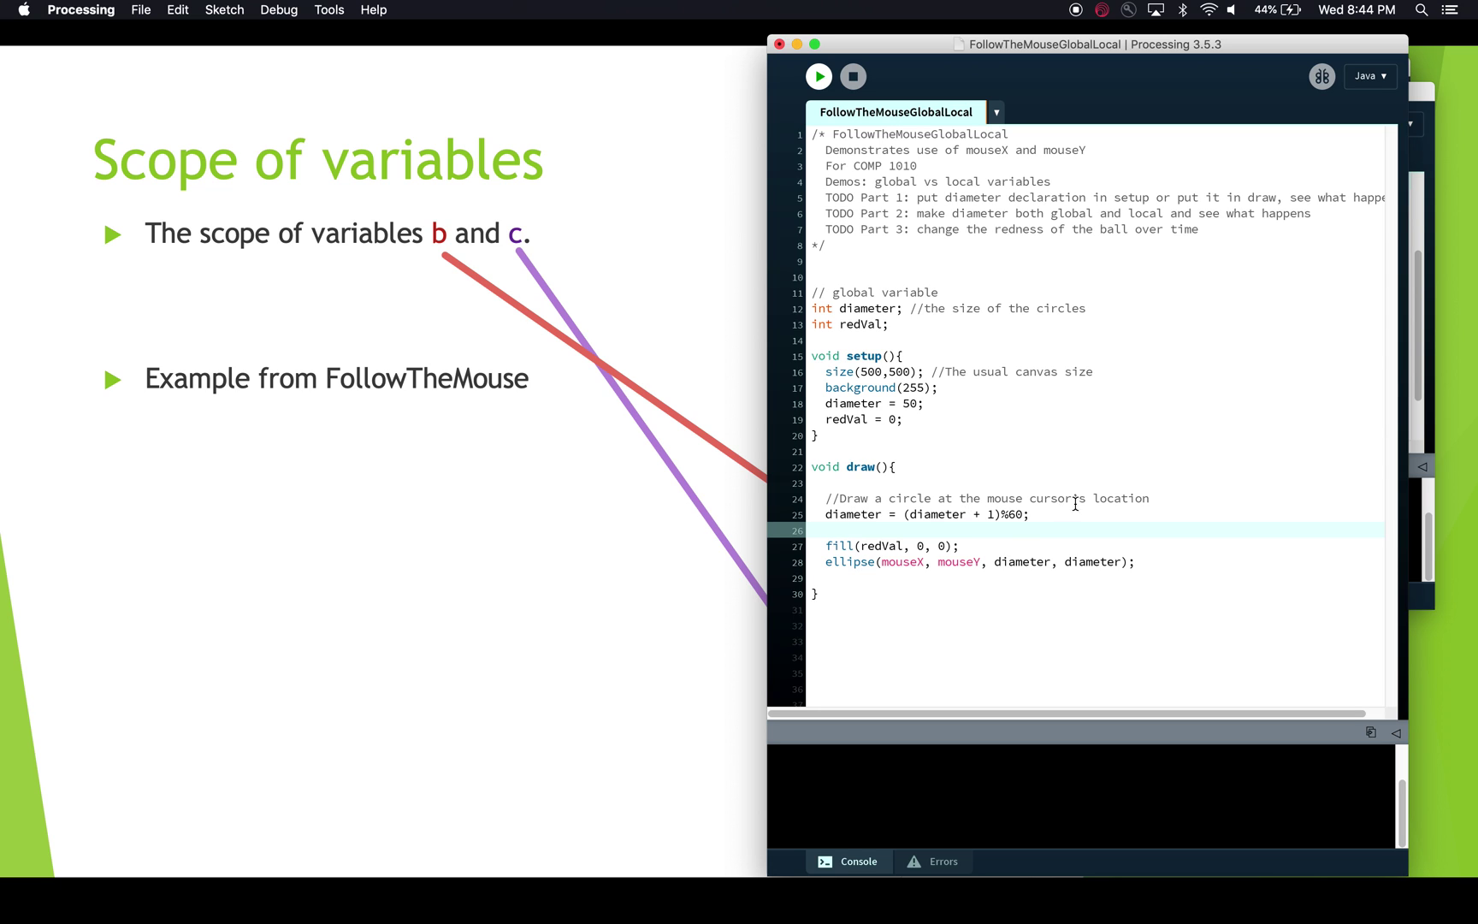
pyautogui.write('red')
pyautogui.write('Val ')
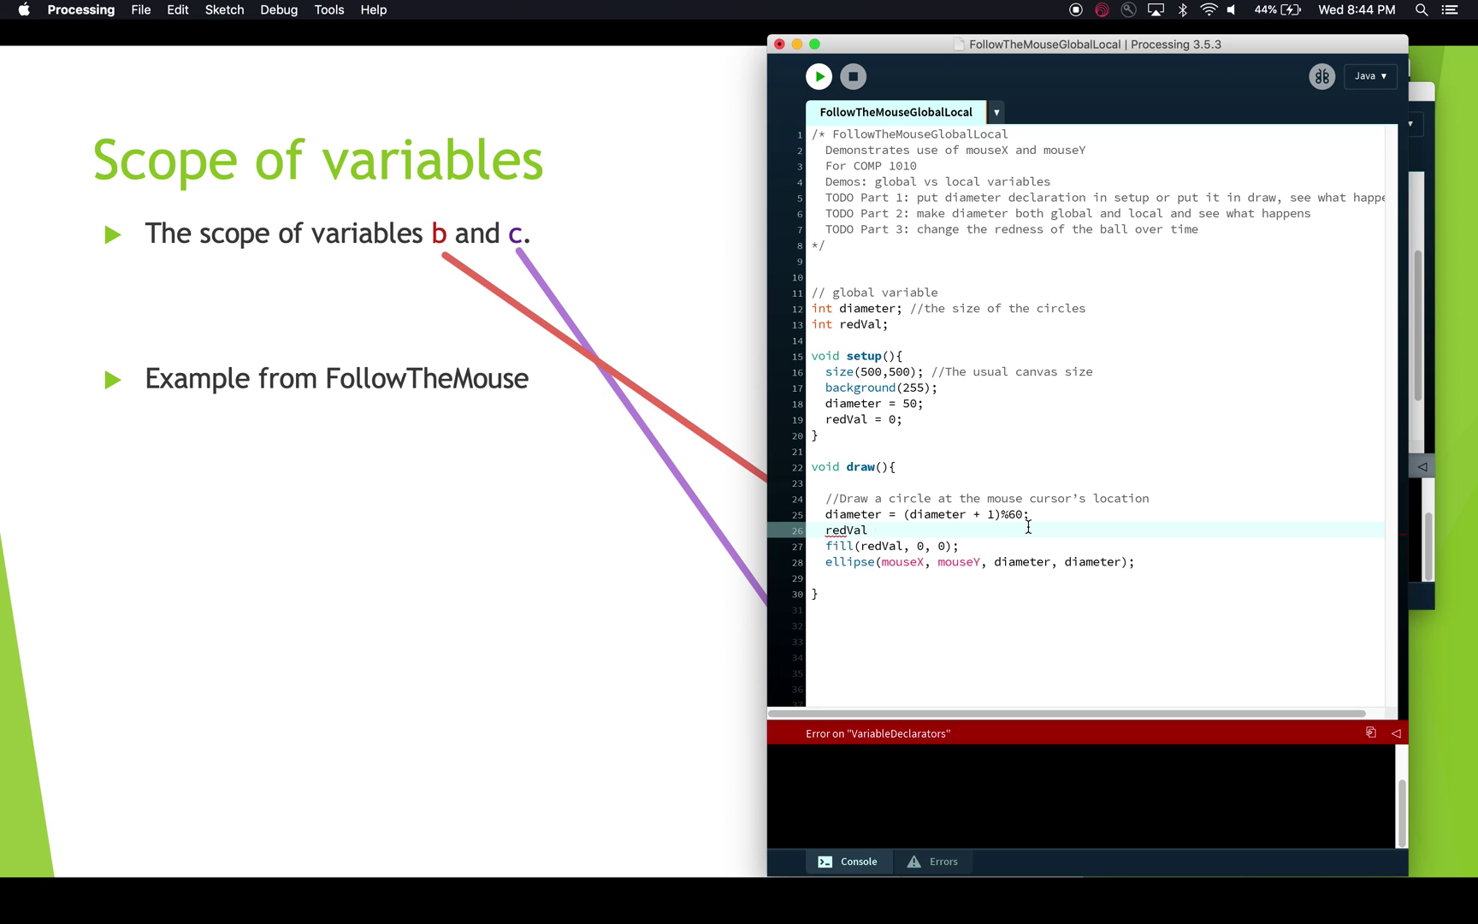
pyautogui.write('= (redVa')
pyautogui.write('l + 1)')
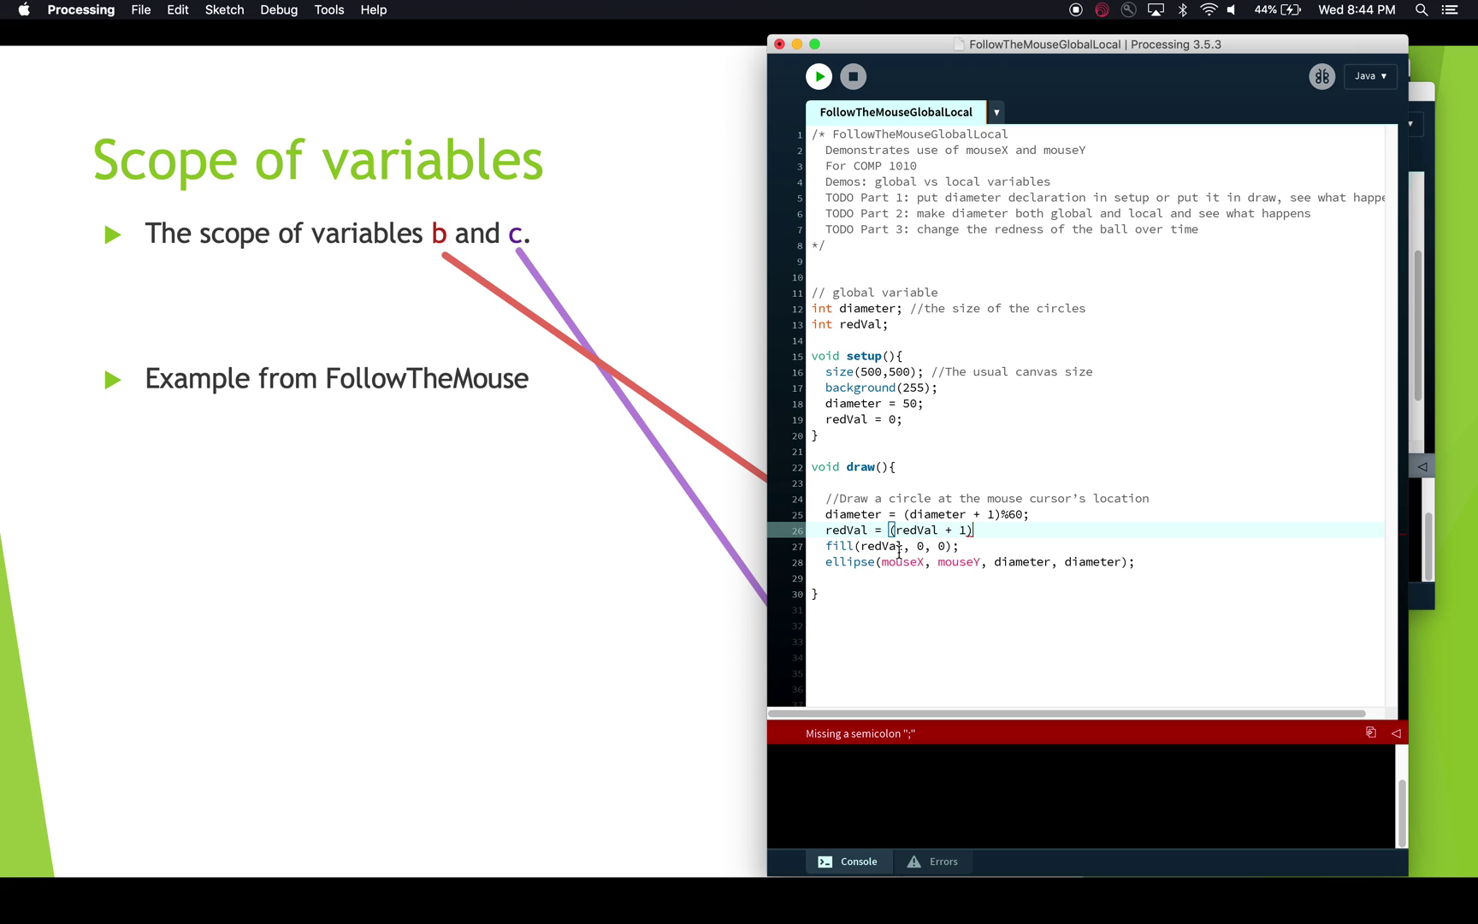
pyautogui.write('%')
pyautogui.write('256')
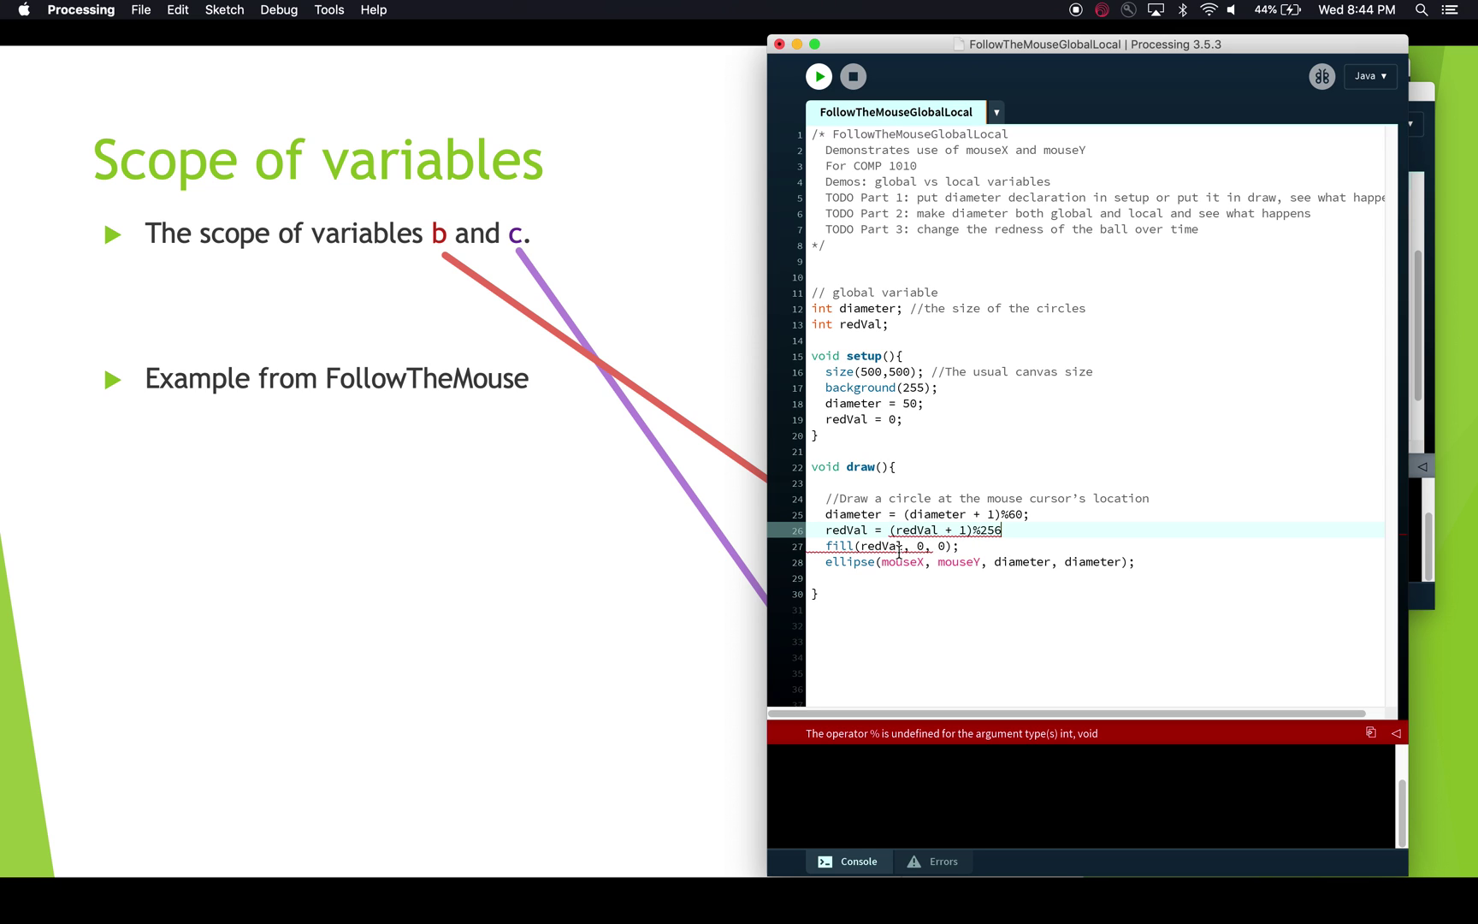
pyautogui.write(';')
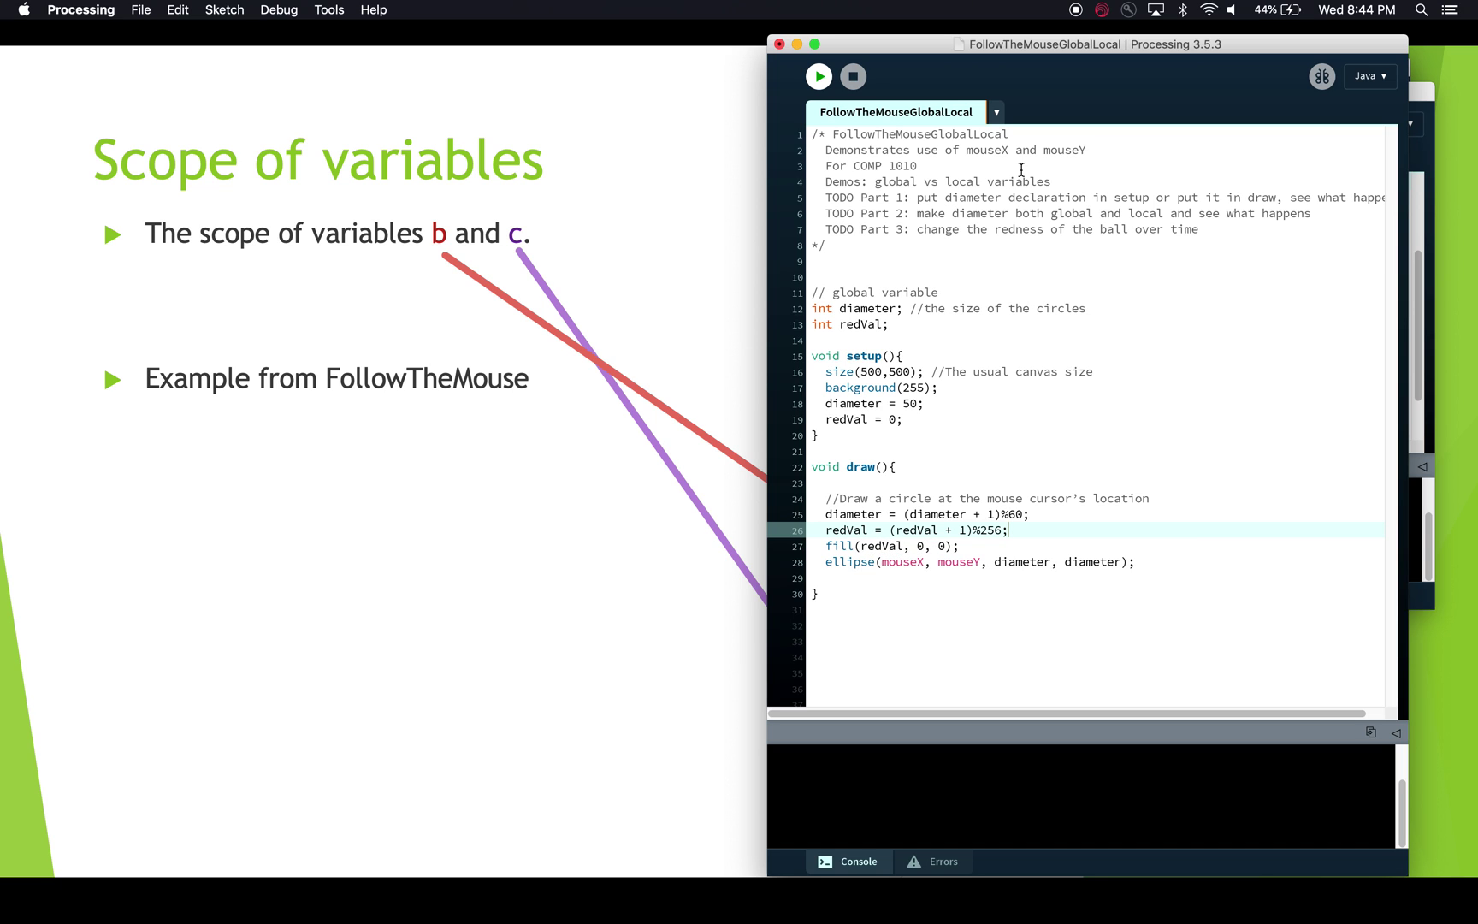
# Step: Run the sketch to watch the circle trail cycle between black and bright red
pyautogui.click(818, 76)
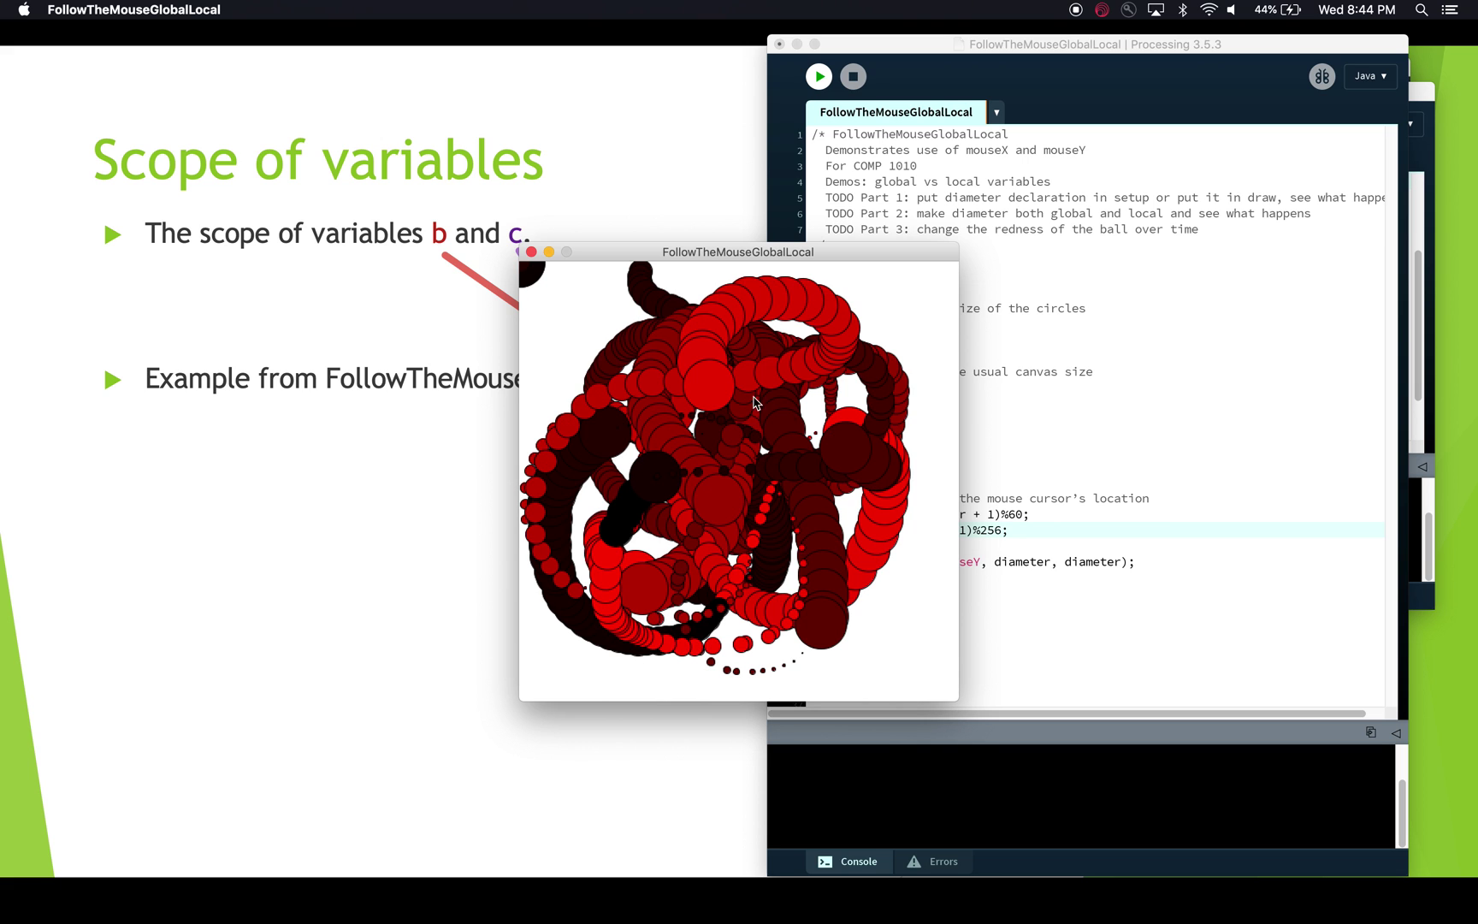
# Step: Close the FollowTheMouseGlobalLocal sketch window, leaving the redVal circle-trail code in view
pyautogui.click(530, 251)
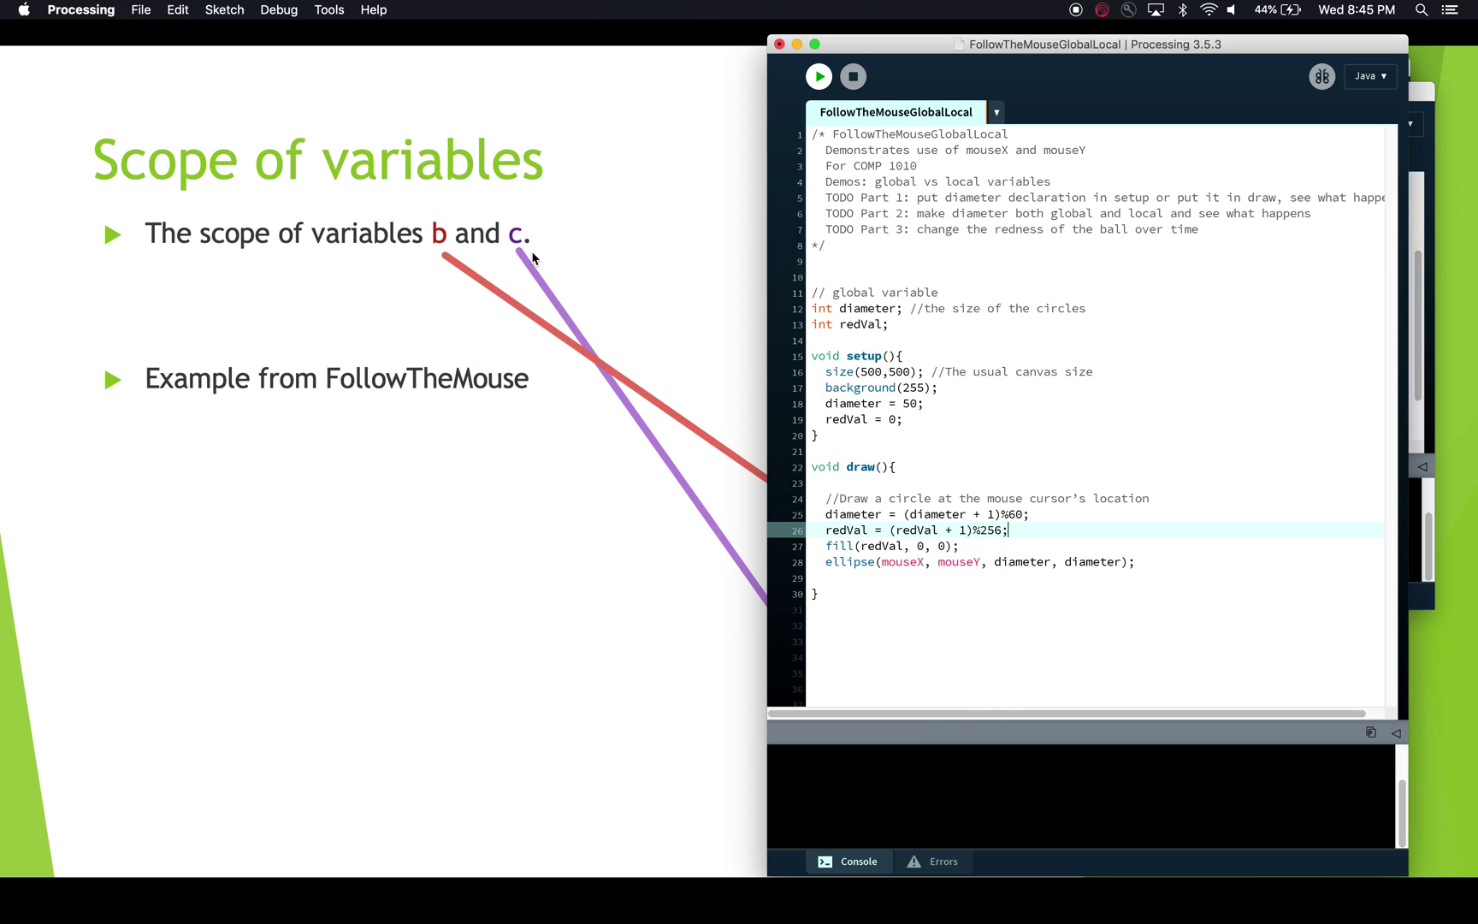